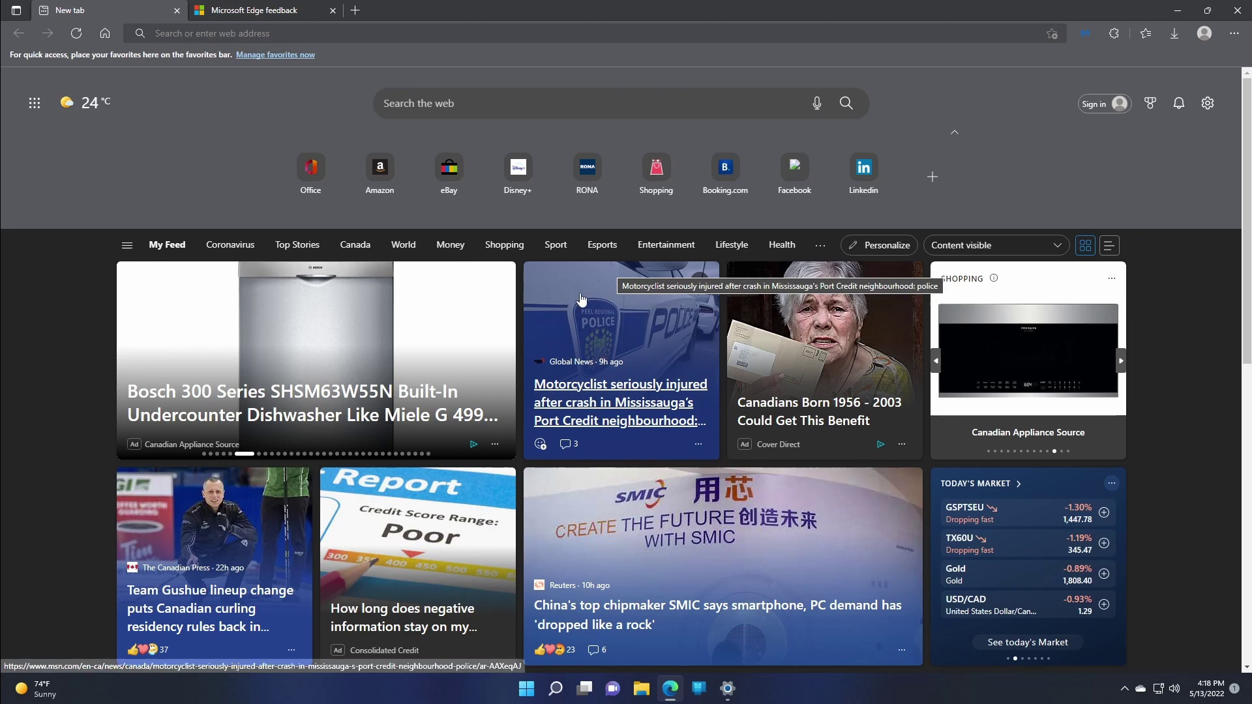
# - Look over the Extensions list, the Malwarebytes Browser Guard panel and recent downloads
pyautogui.click(1115, 35)
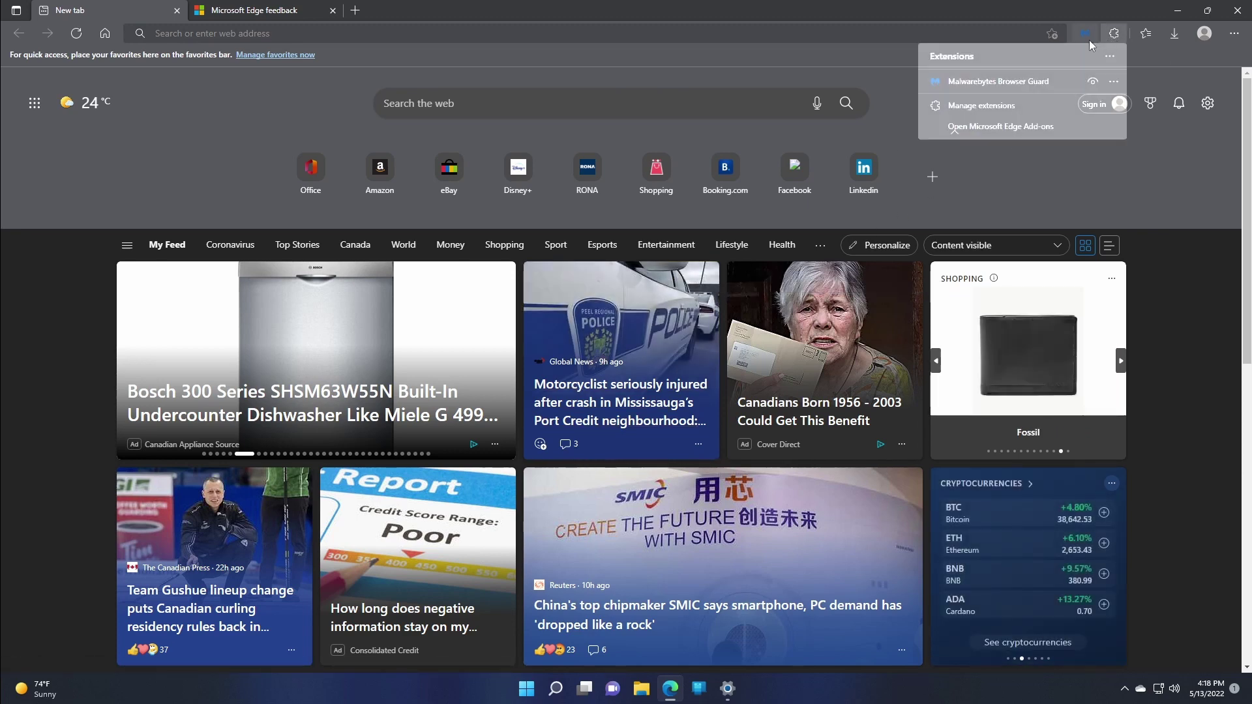
pyautogui.click(1085, 34)
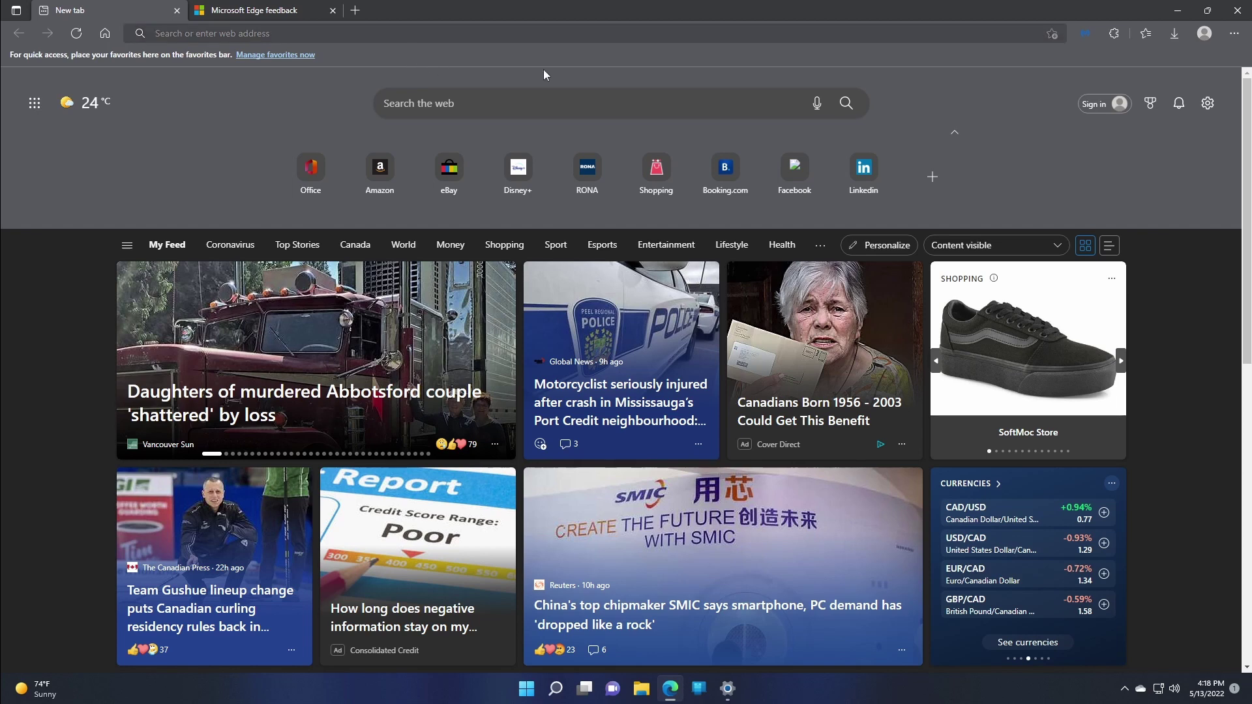
pyautogui.click(1174, 34)
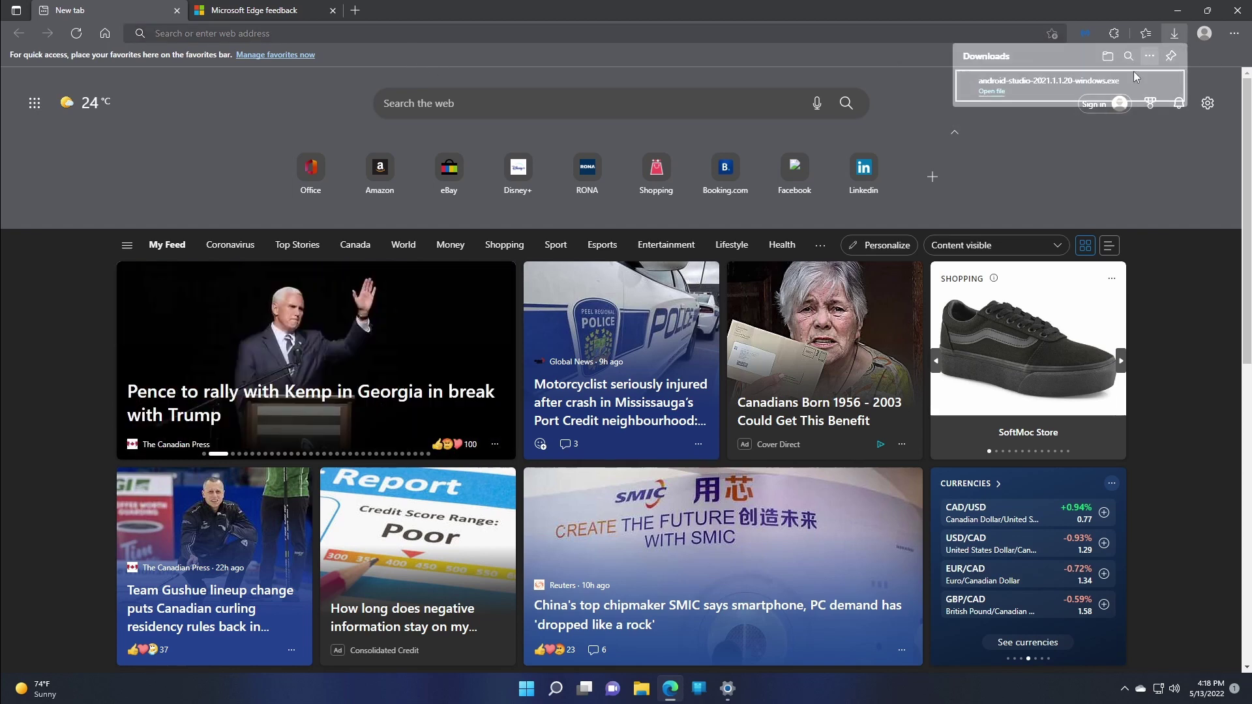
pyautogui.click(1001, 161)
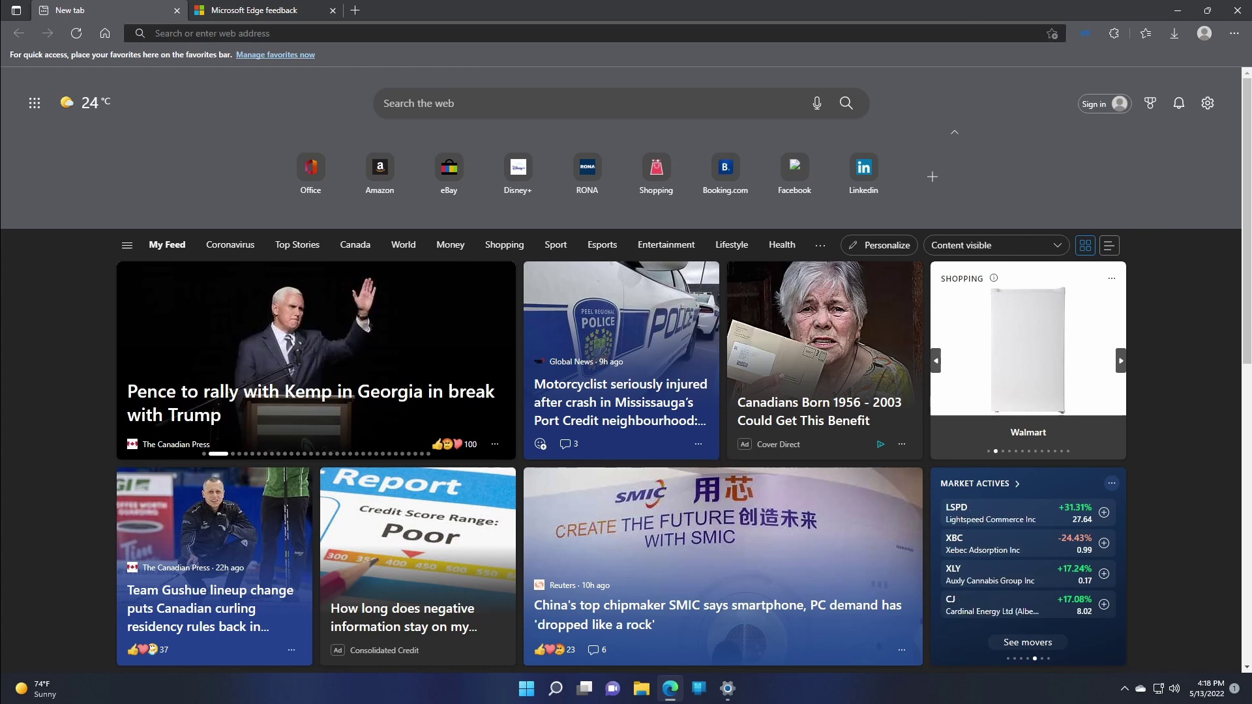
# - Visit the feedback tab, return to New tab, check Extensions, then open the main menu
pyautogui.click(242, 13)
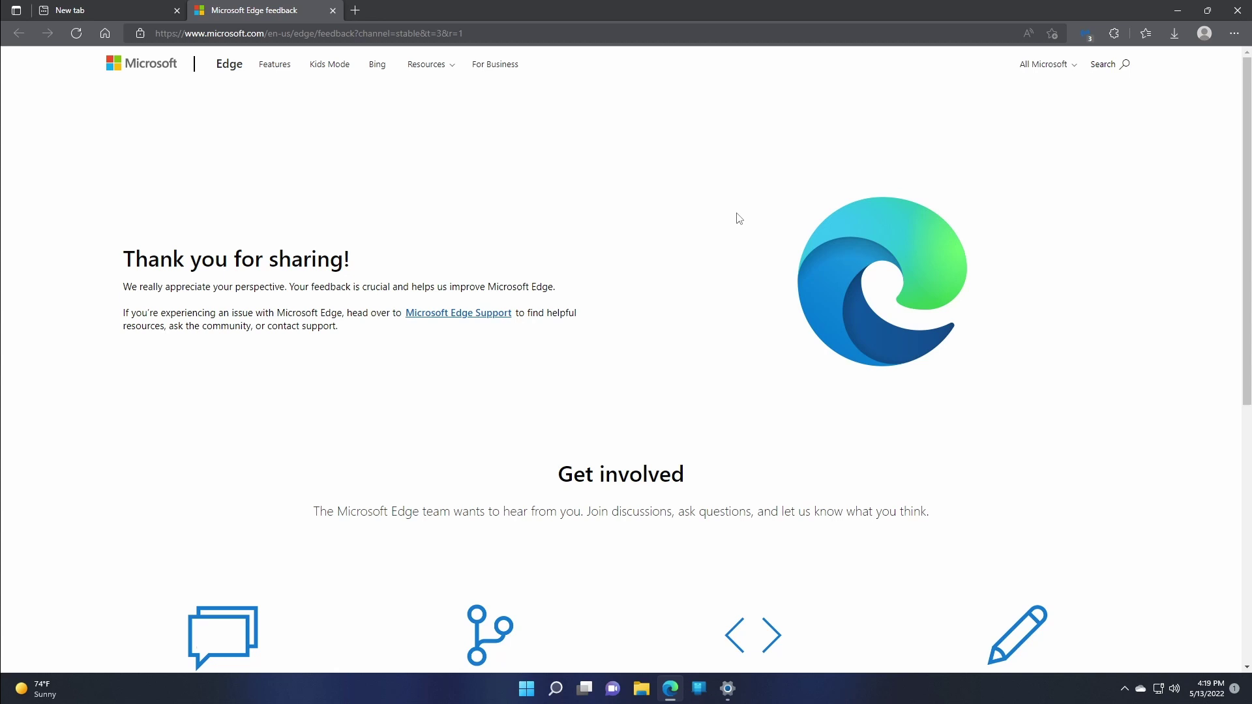
pyautogui.click(1114, 35)
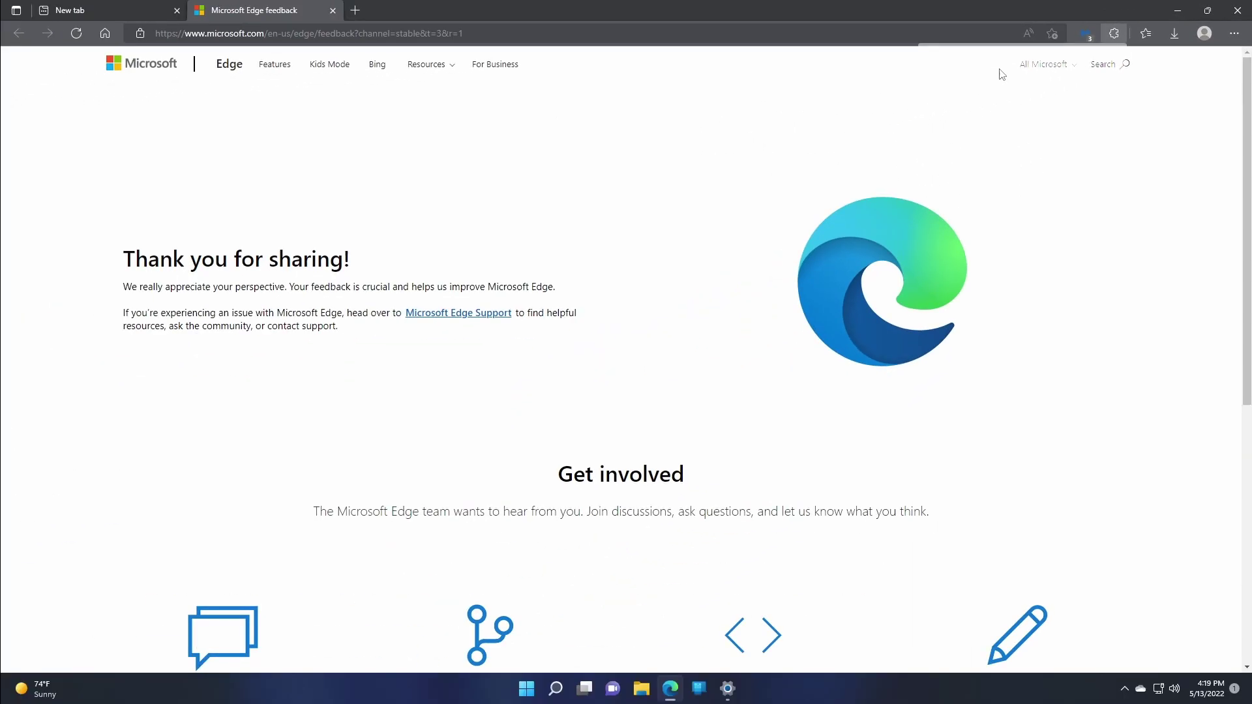
pyautogui.click(125, 12)
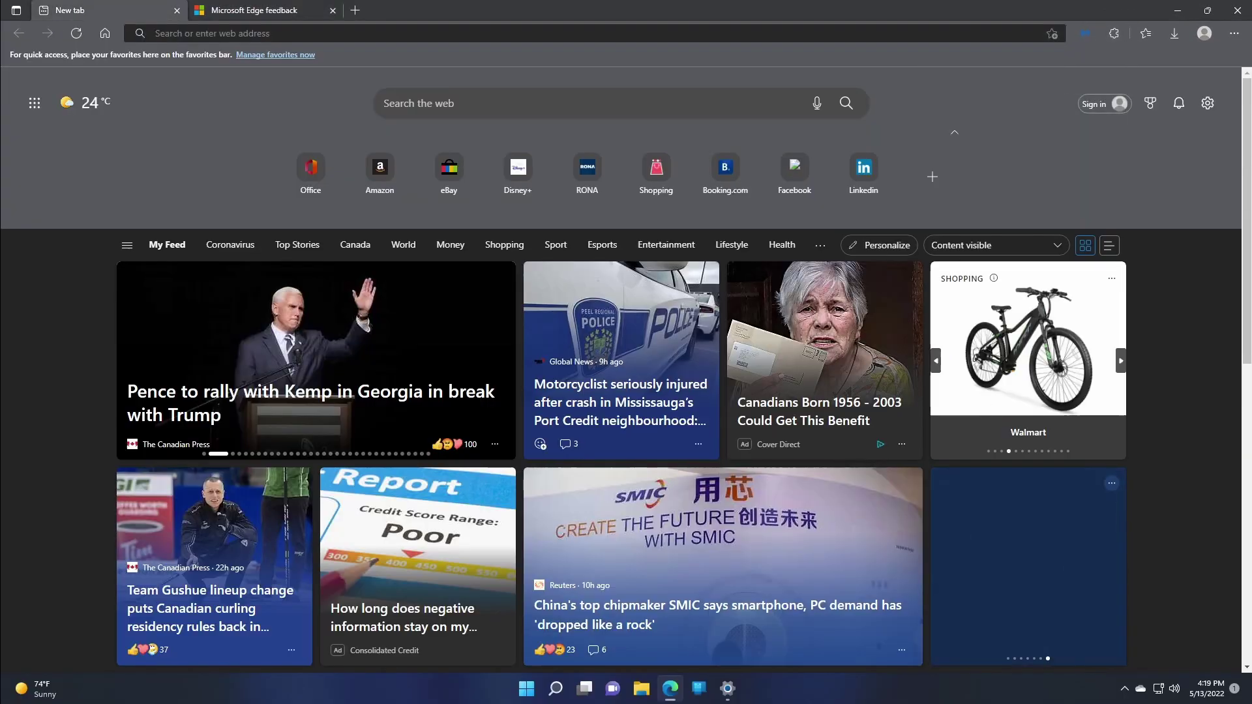
pyautogui.click(1114, 34)
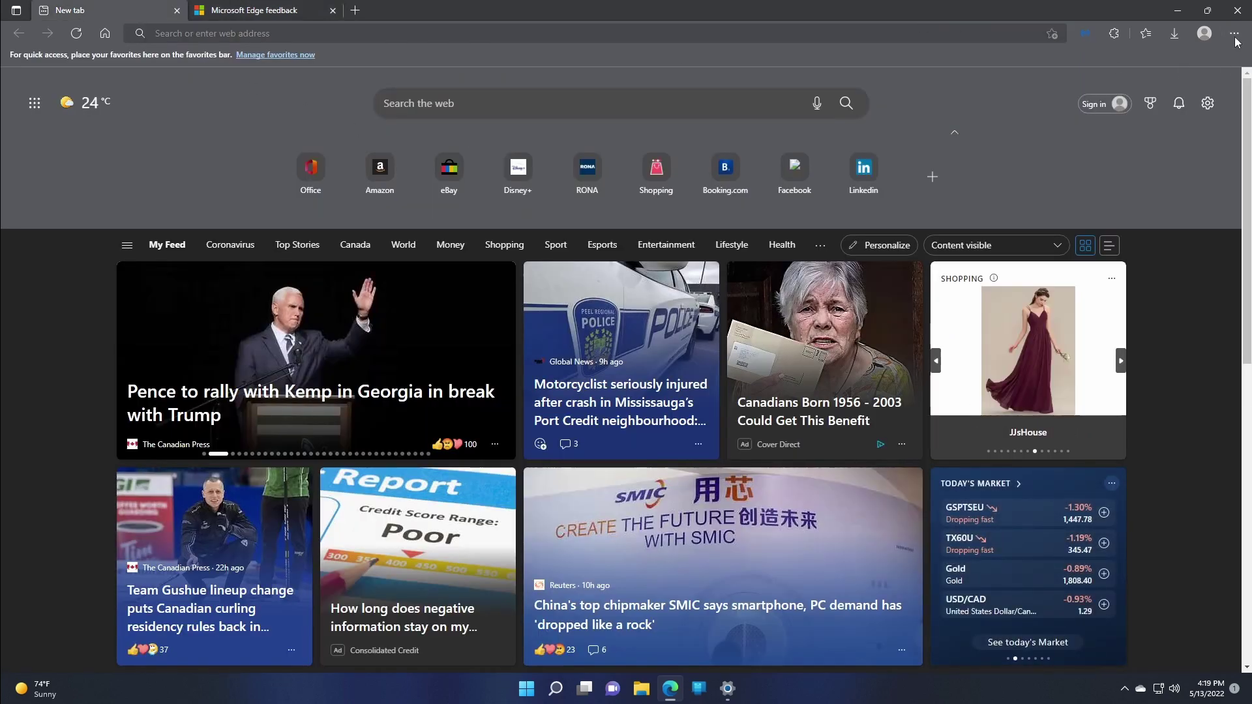
pyautogui.click(1234, 33)
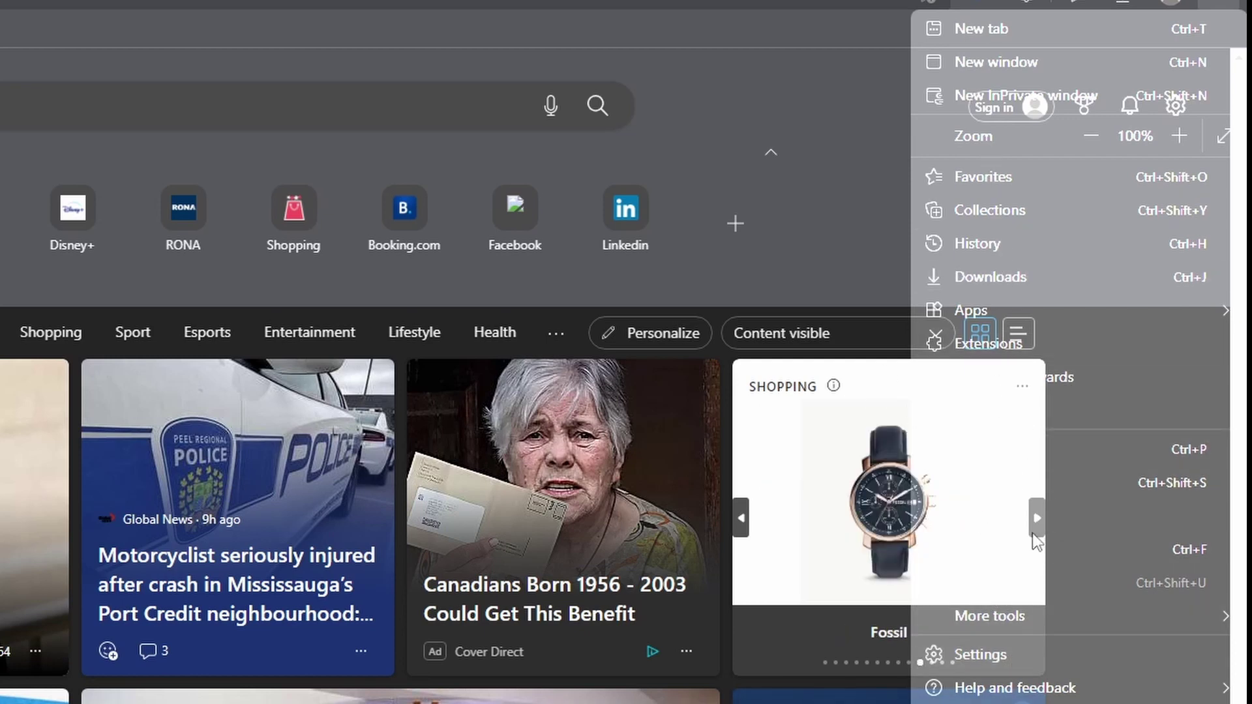
# - Open Settings from the menu and scroll through the Appearance page options
pyautogui.click(1024, 649)
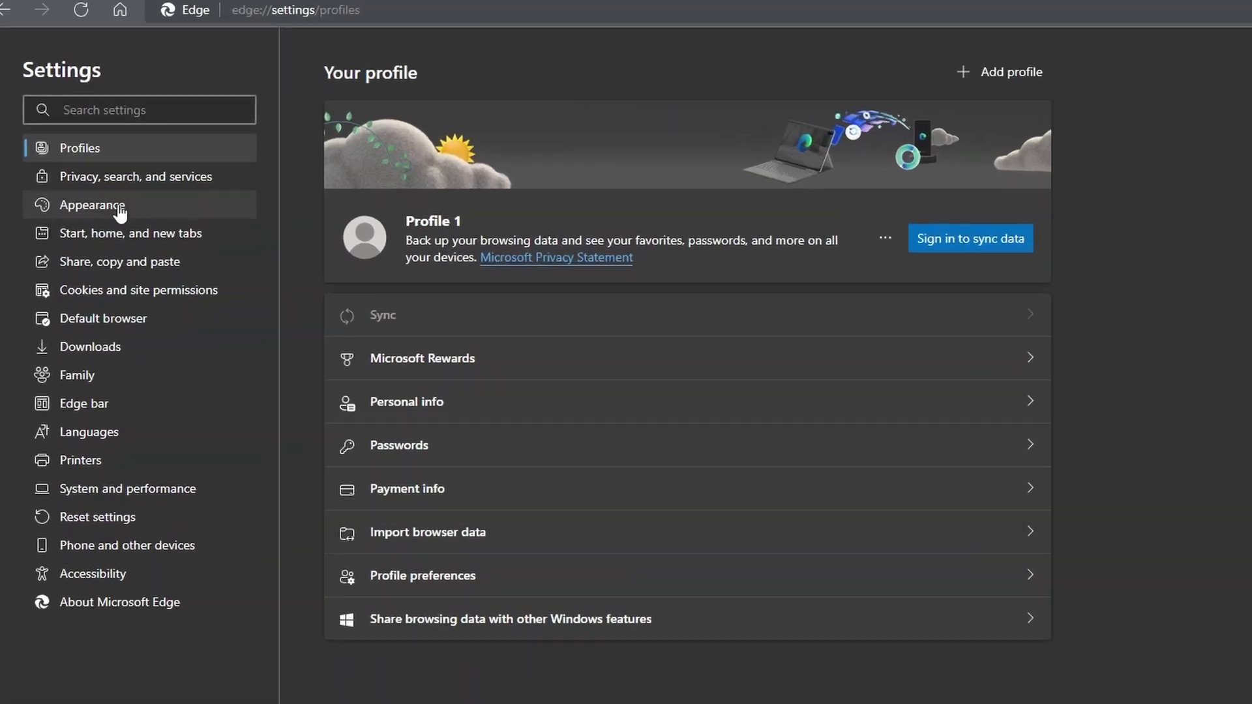
pyautogui.click(101, 178)
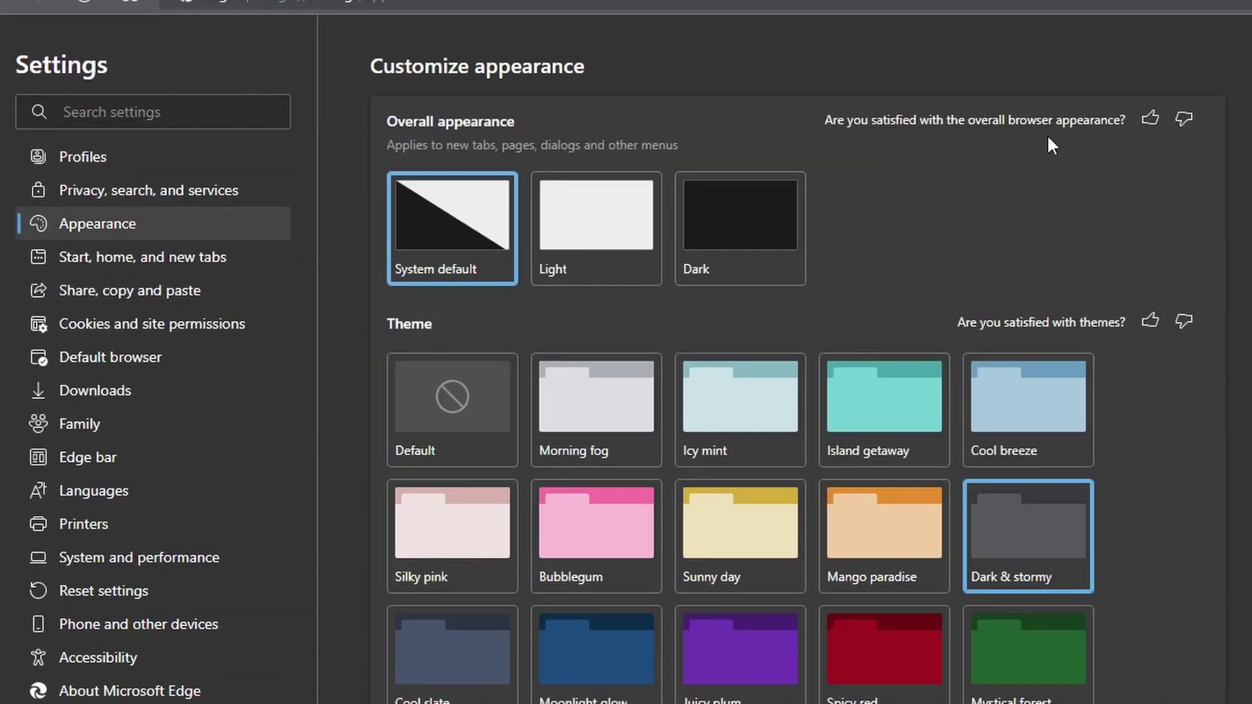
pyautogui.scroll(-8, 802, 531)
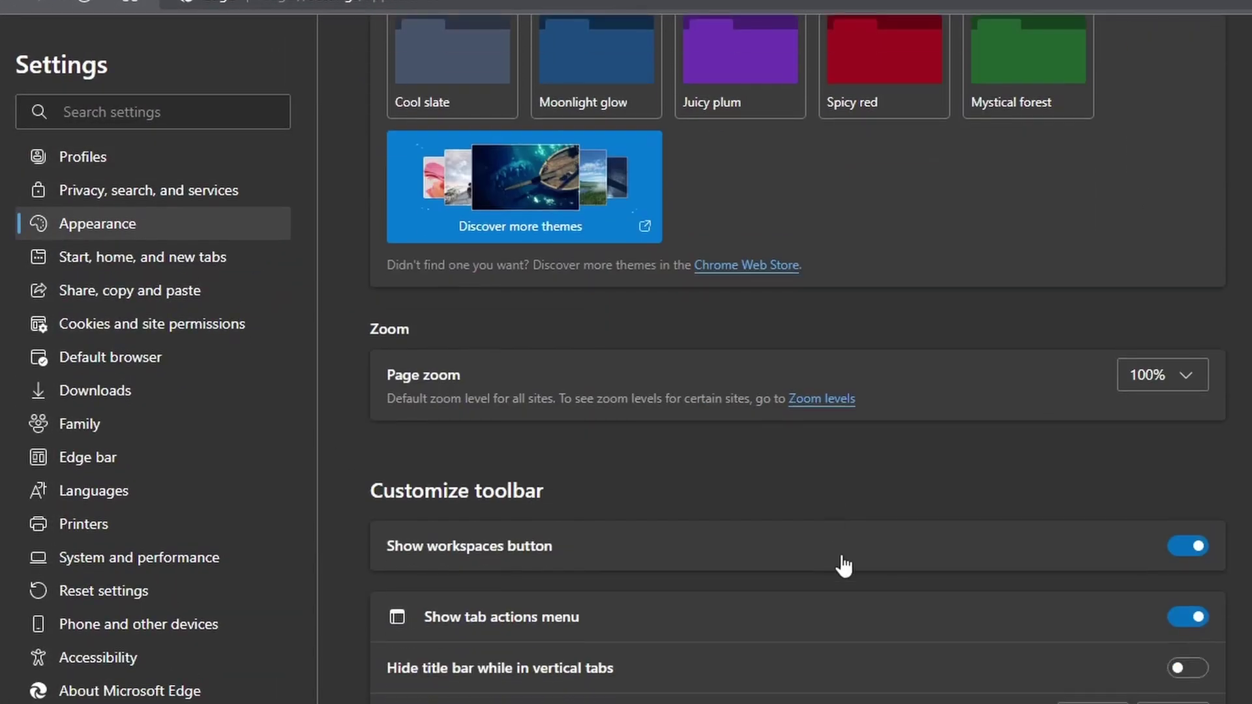
pyautogui.scroll(-12, 841, 568)
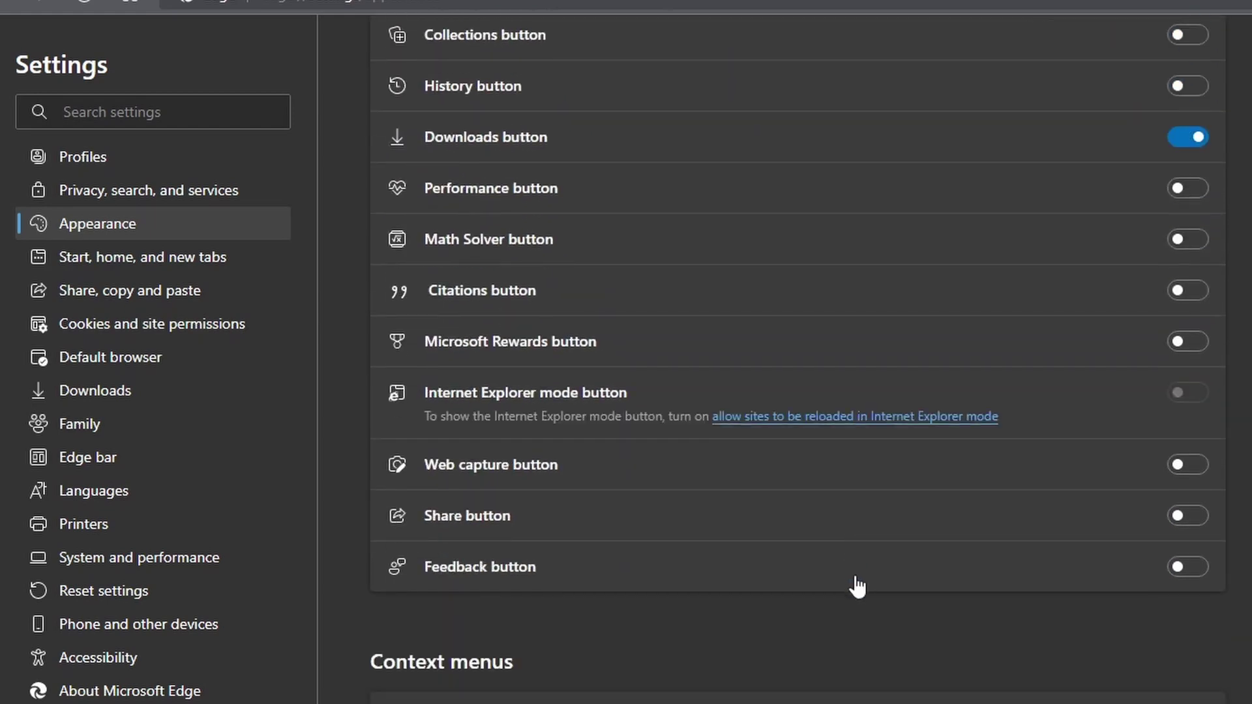
pyautogui.scroll(-7, 861, 588)
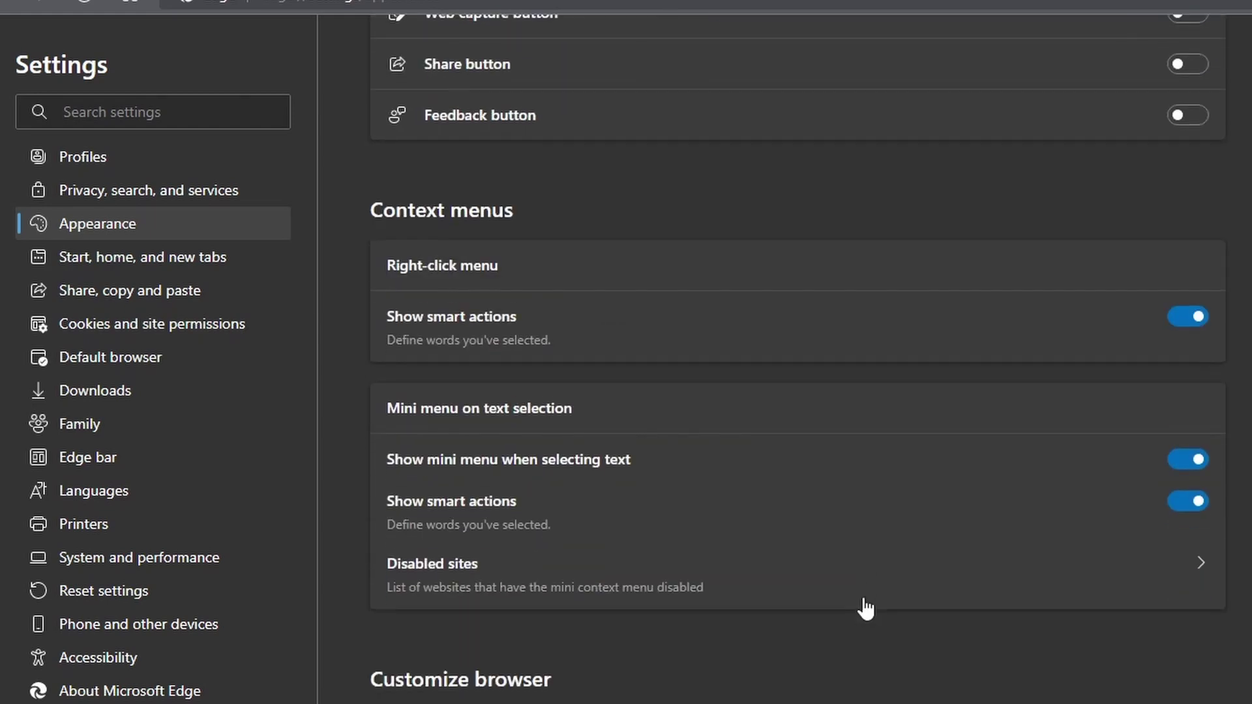
pyautogui.scroll(-1, 866, 608)
pyautogui.scroll(15, 866, 596)
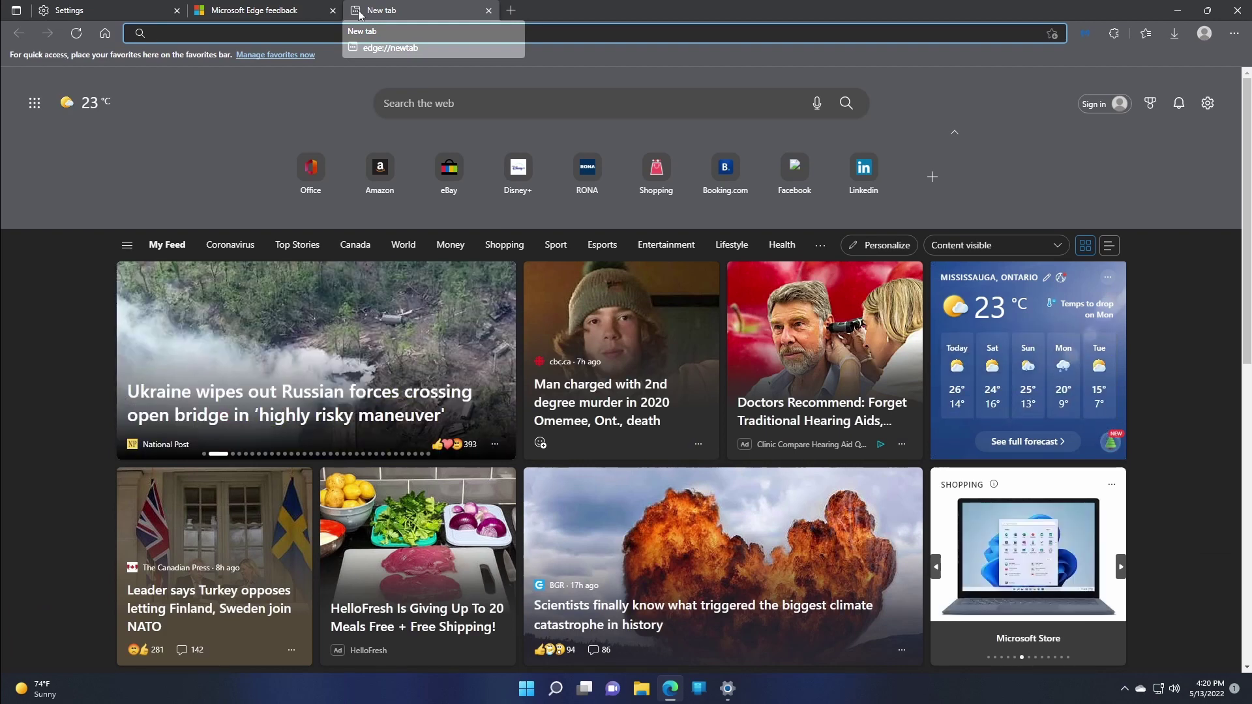
pyautogui.write('edge://')
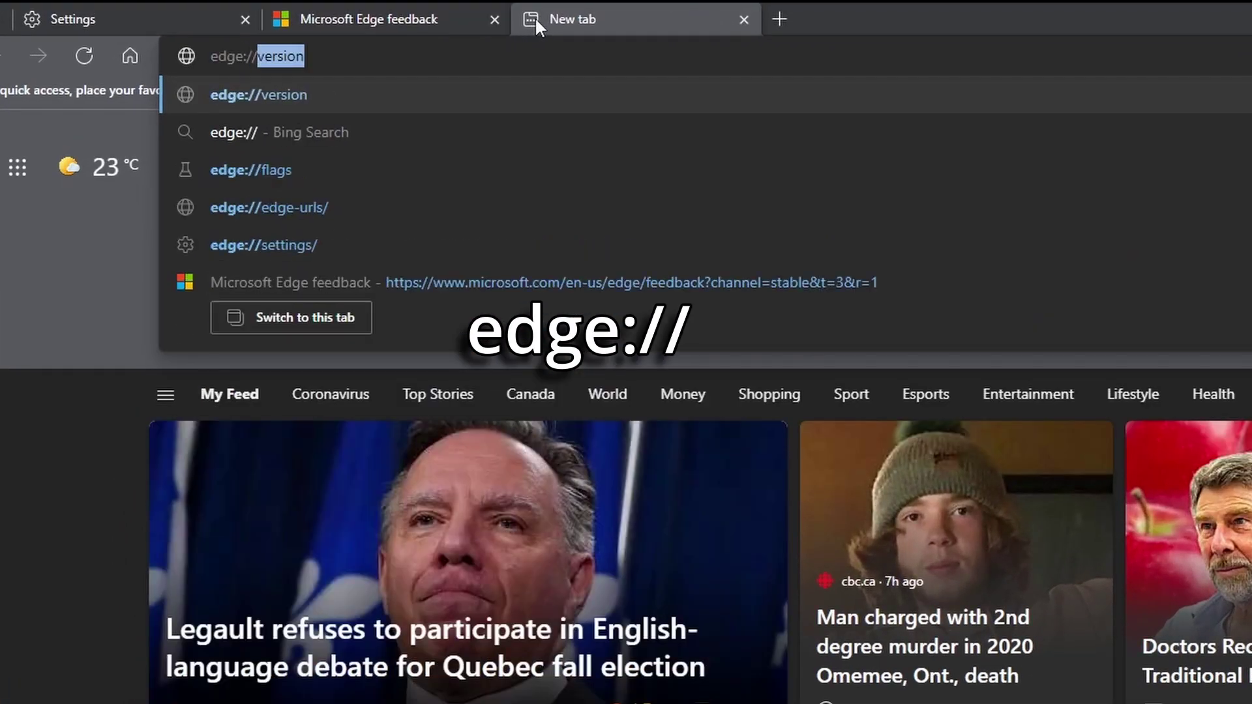
pyautogui.write('flags')
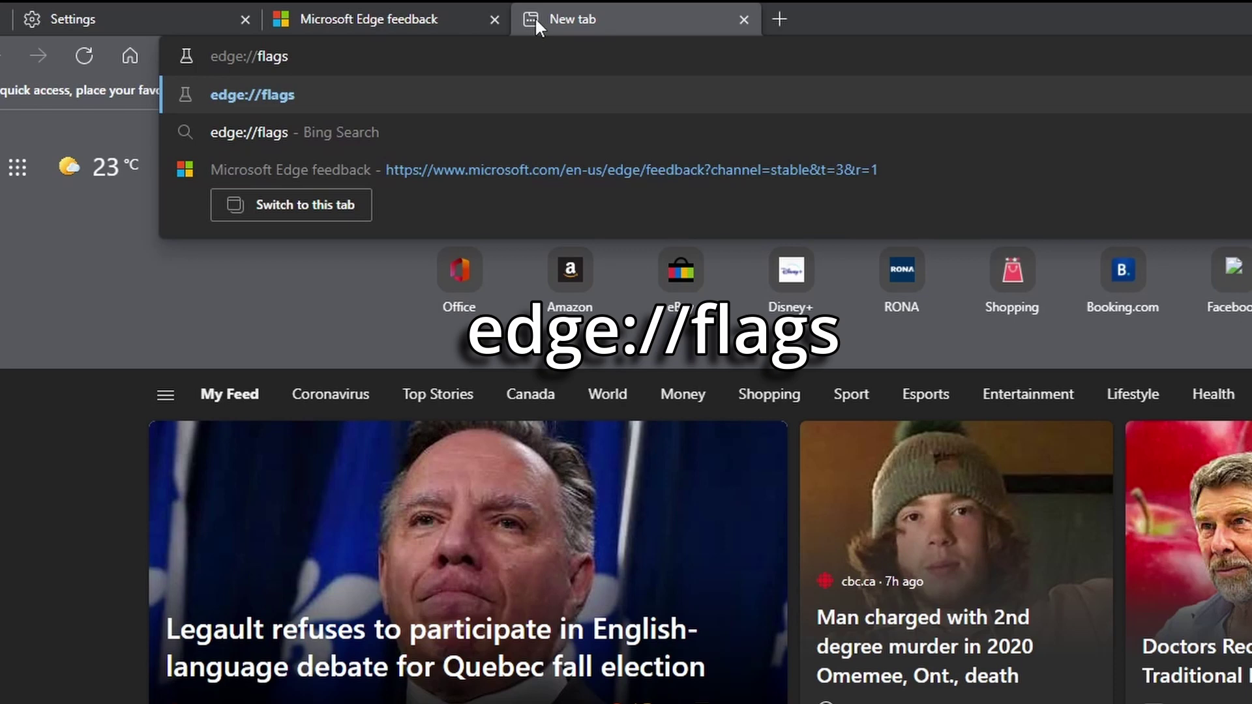
pyautogui.press('Return')
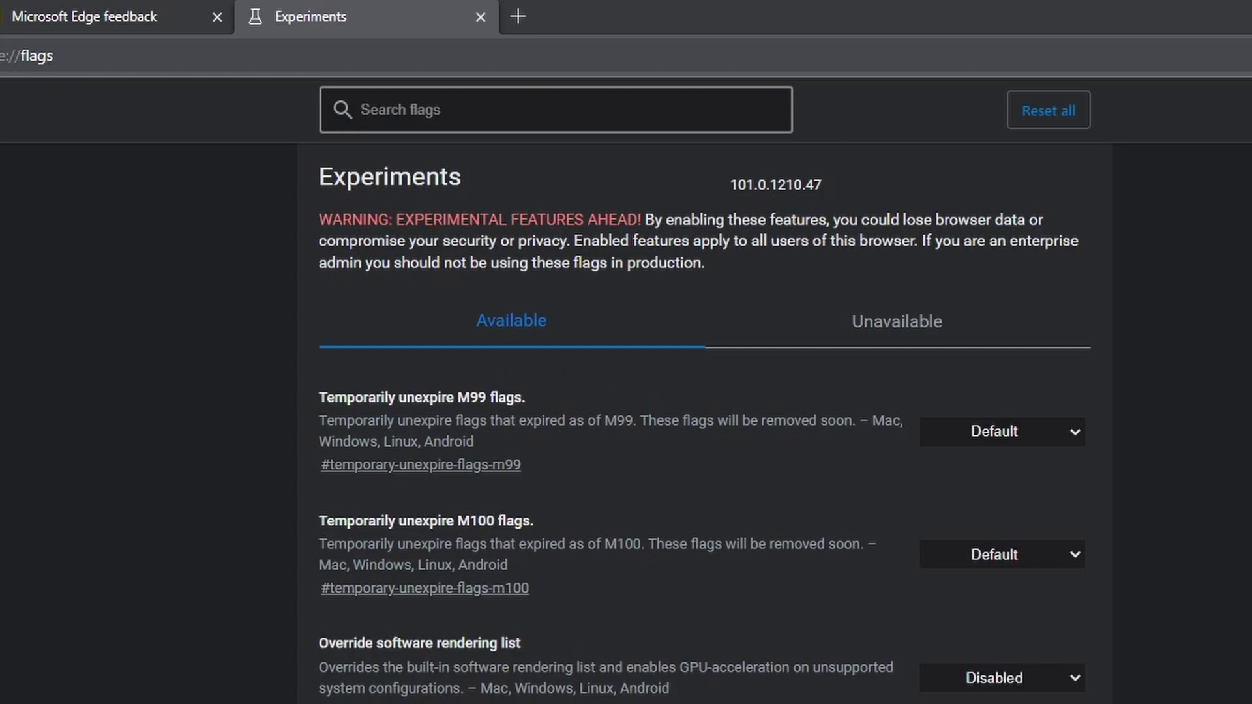
pyautogui.scroll(-10, 494, 494)
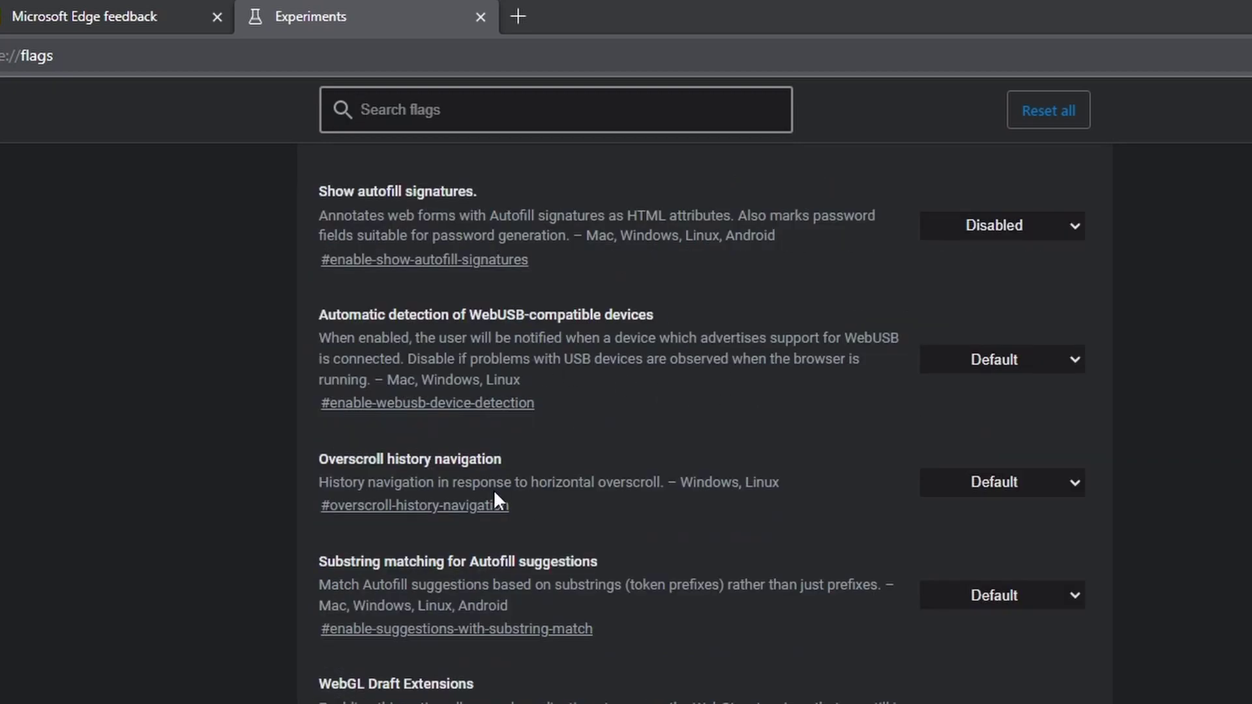
pyautogui.scroll(-15, 493, 489)
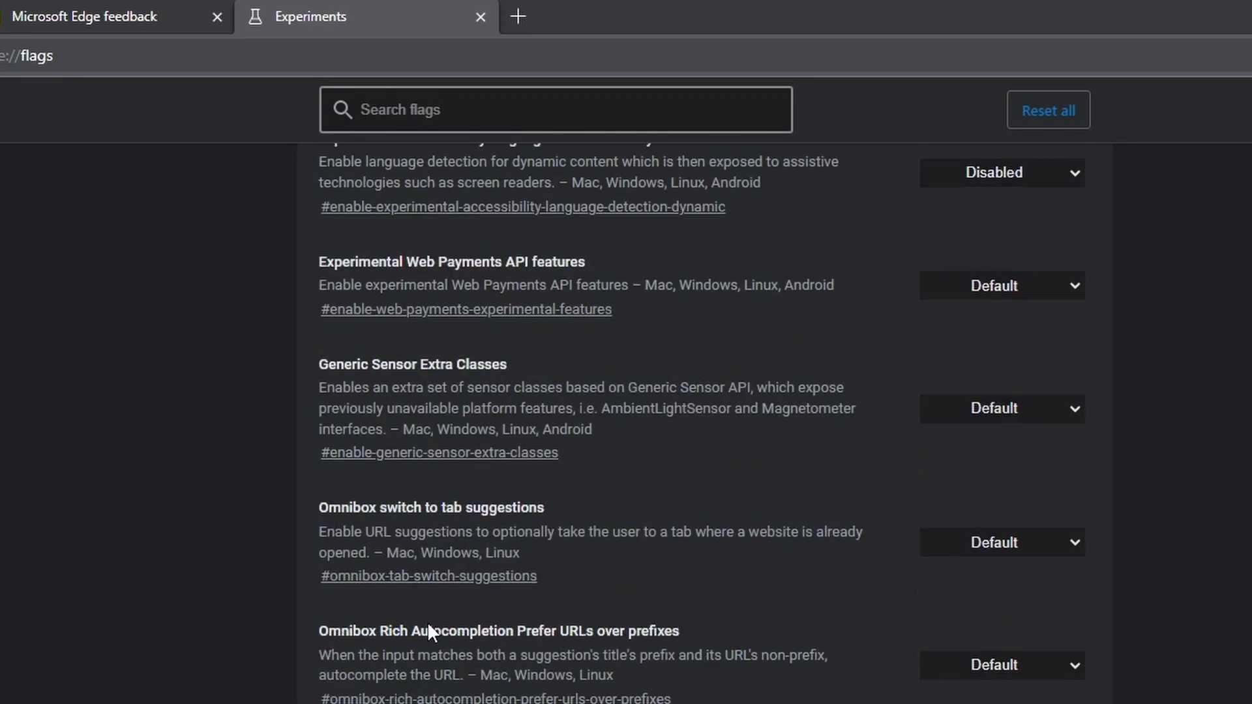
pyautogui.scroll(-20, 420, 627)
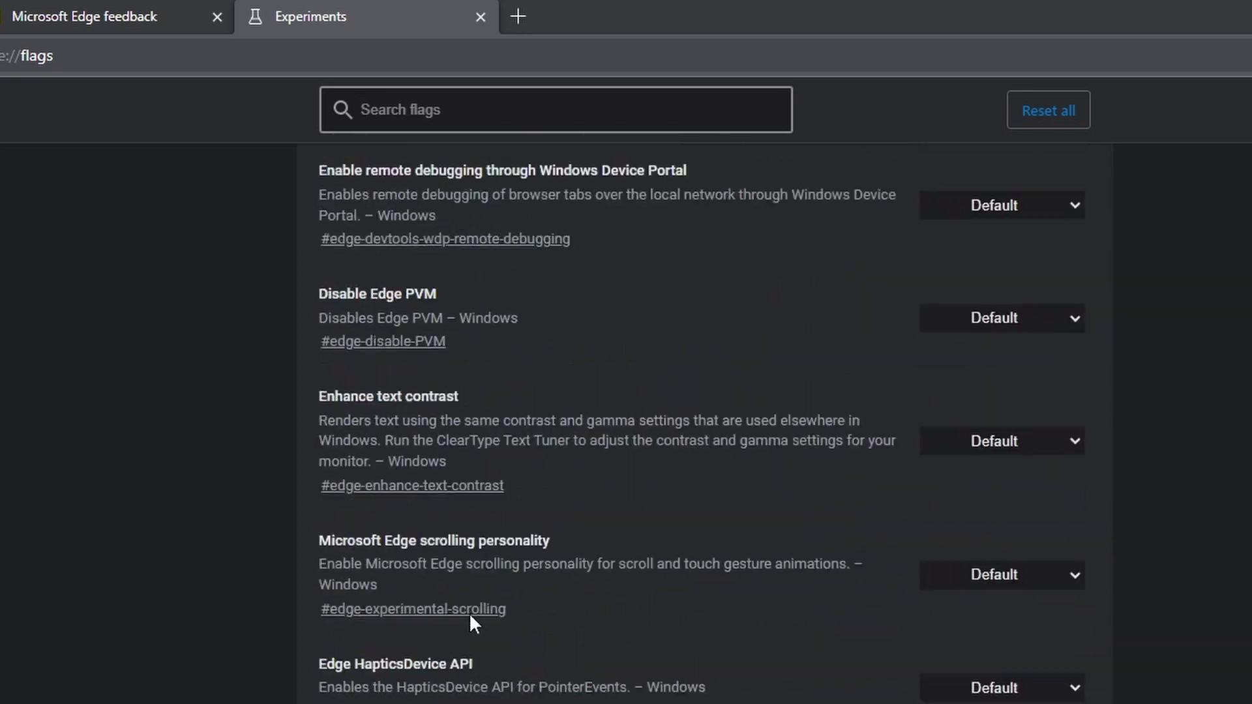
pyautogui.scroll(-20, 498, 596)
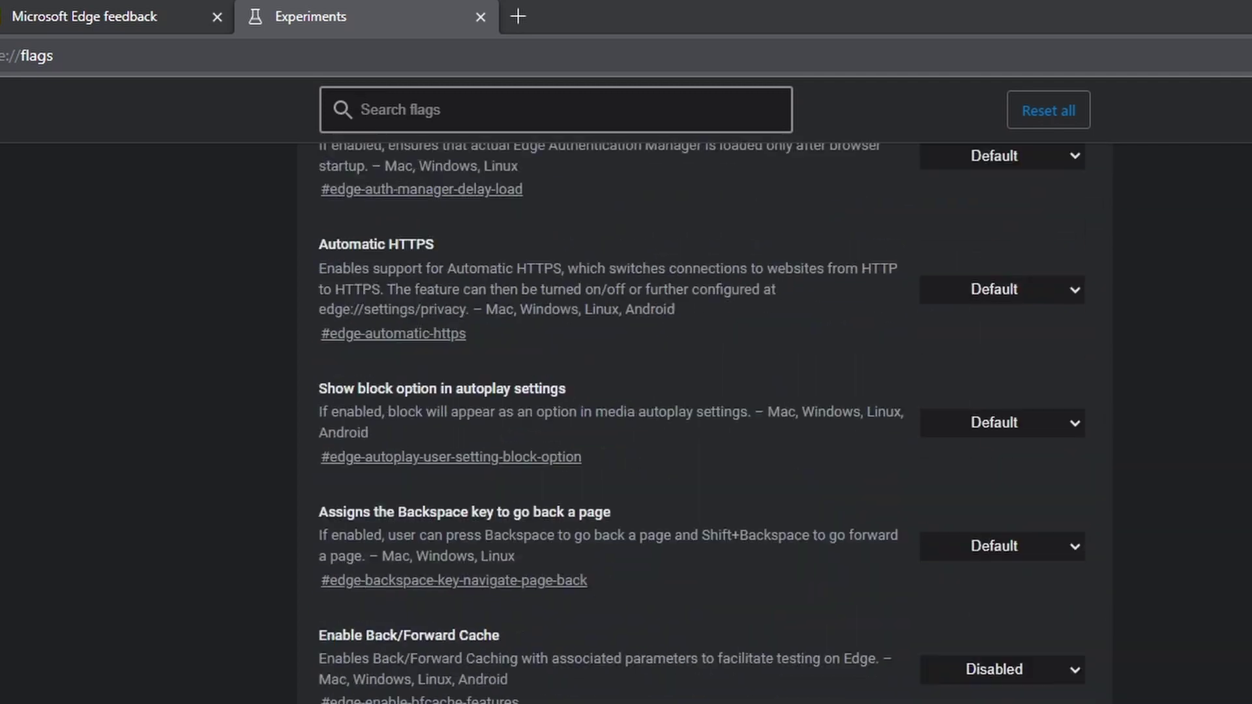
pyautogui.scroll(20, 580, 517)
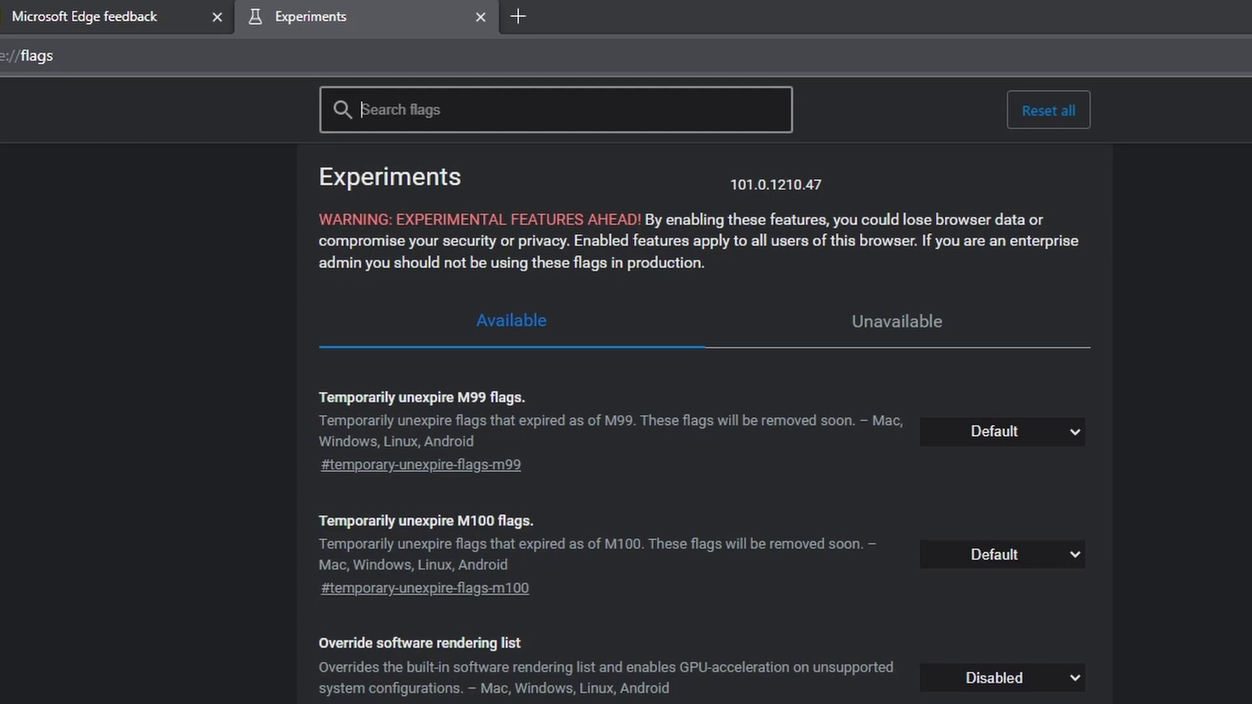
# - Set the 'acry' flag Windows 11 Acrylic effect in menus to Disabled, restart, and inspect Extensions
pyautogui.write('acryl')
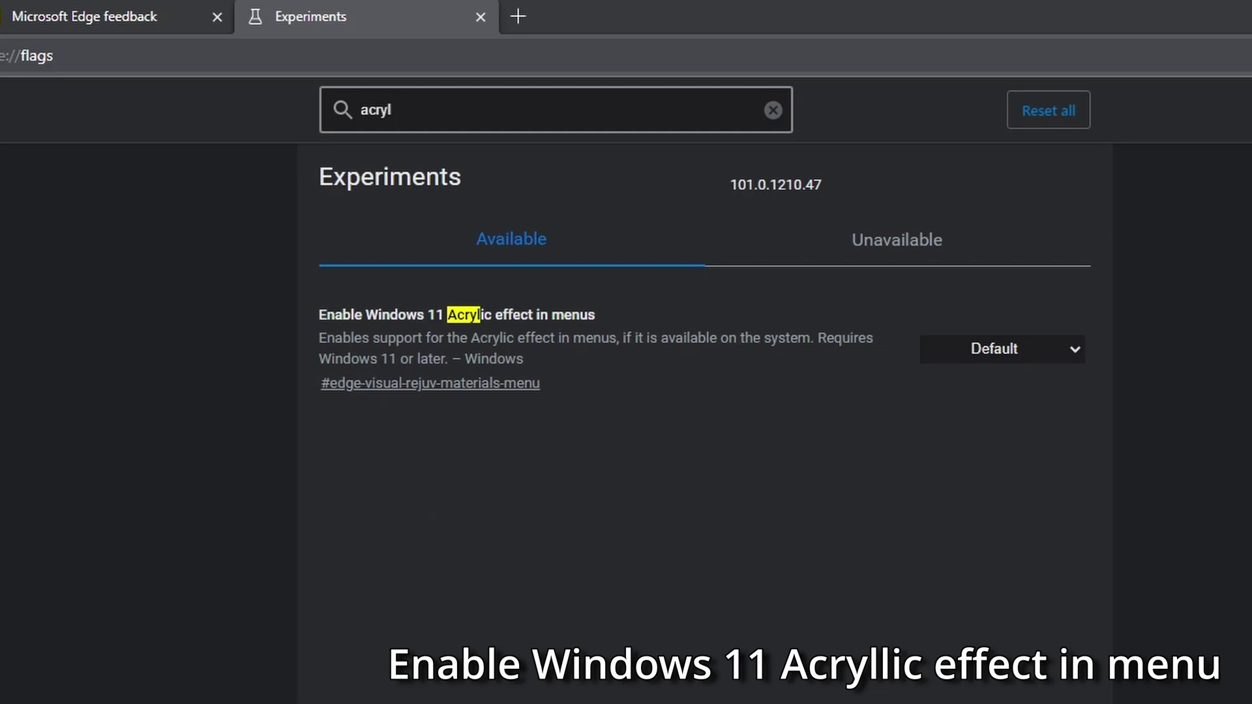
pyautogui.click(987, 352)
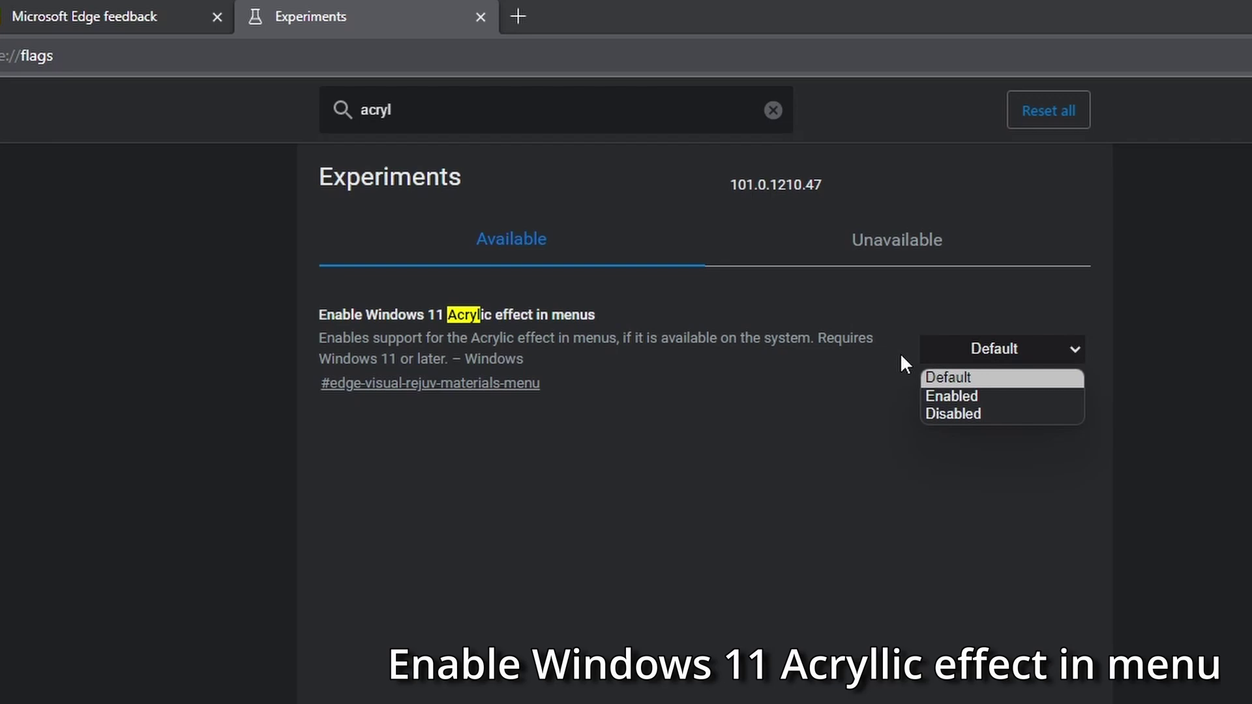
pyautogui.click(983, 412)
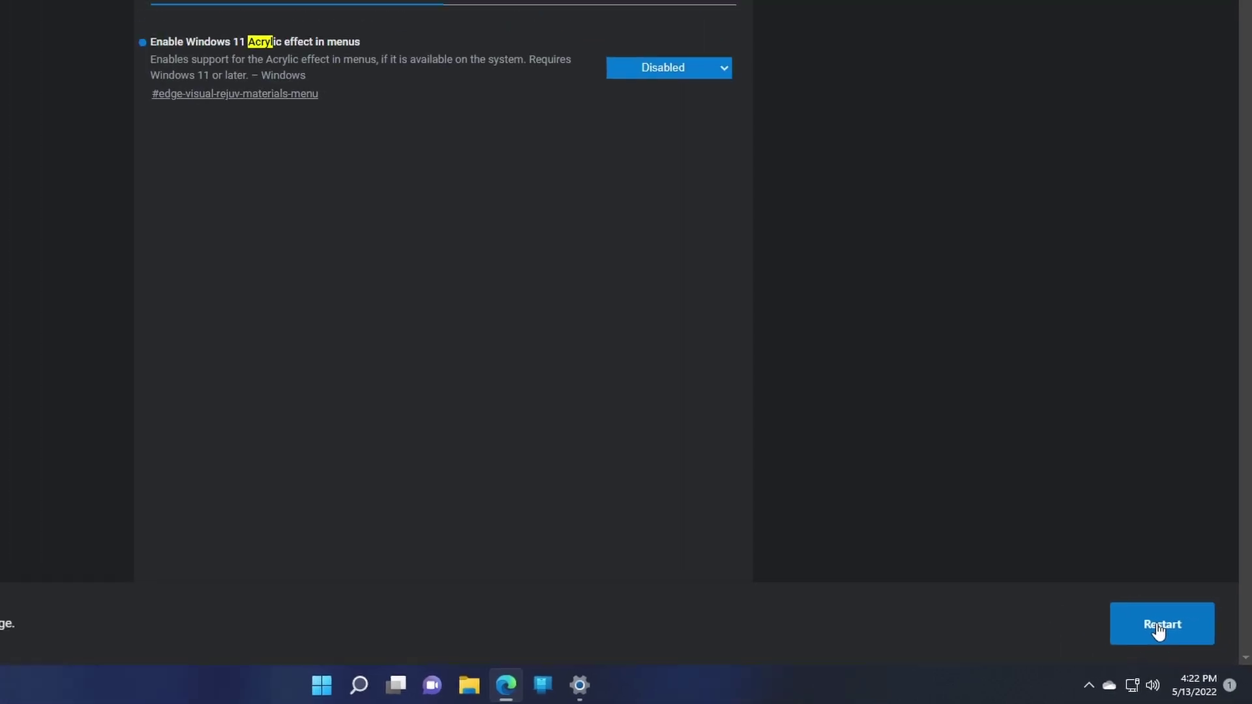
pyautogui.click(1141, 616)
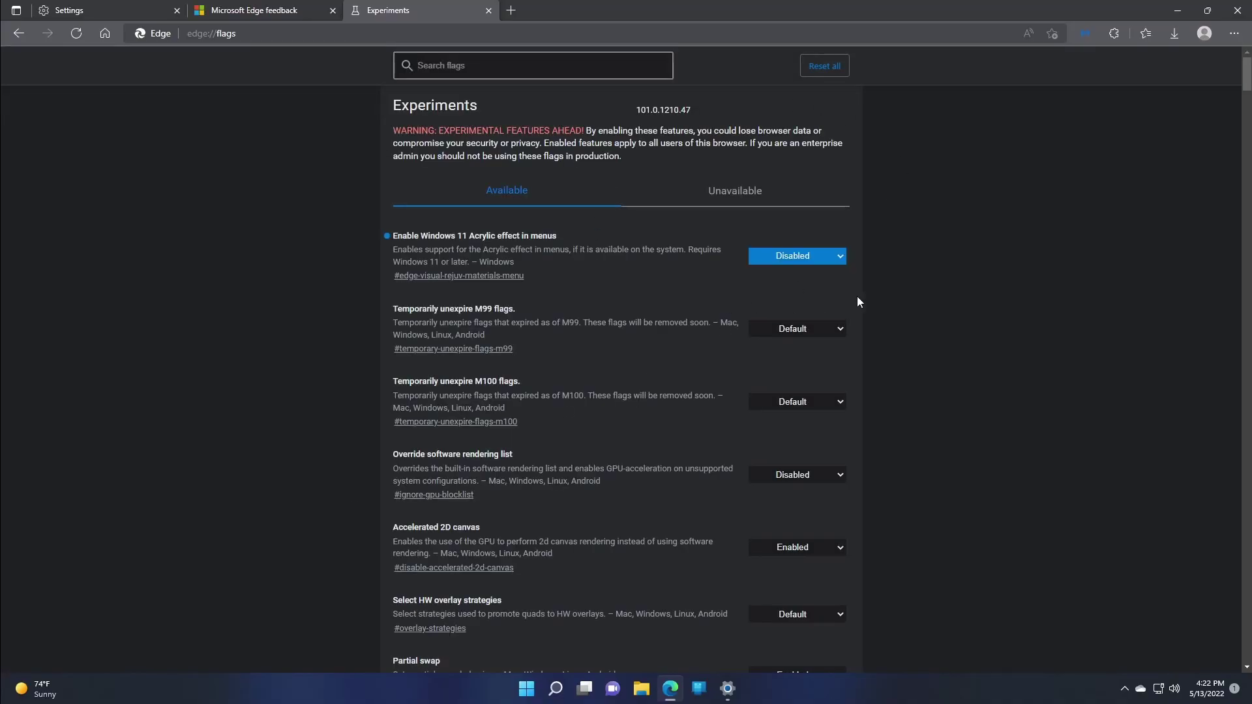
pyautogui.click(1114, 35)
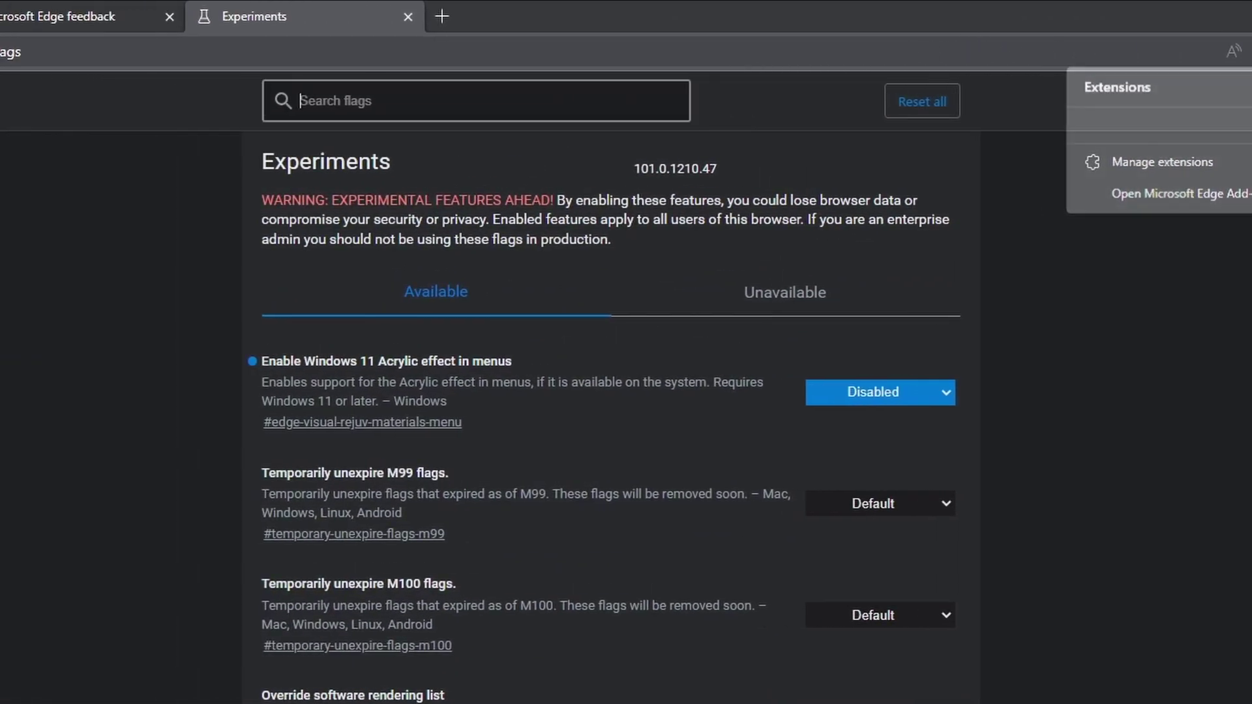
pyautogui.click(144, 137)
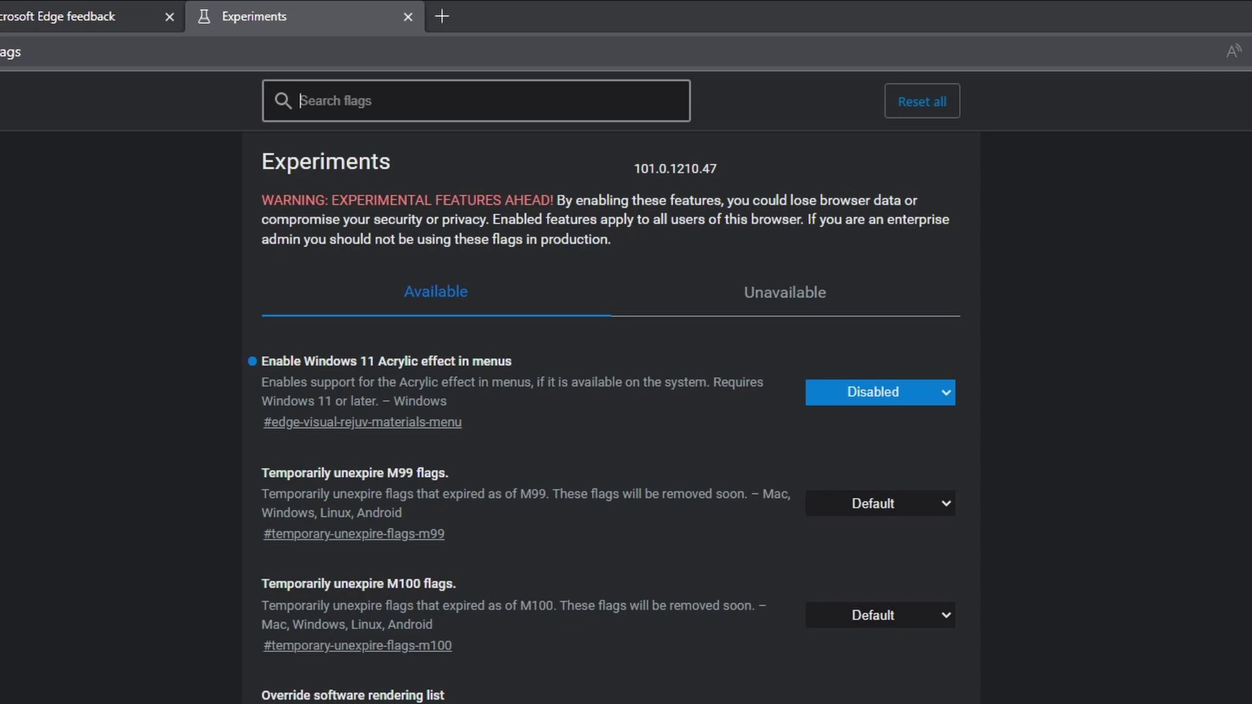
# - Set the 'angle' flag Choose ANGLE graphics backend to D3D11on12 and restart Edge
pyautogui.write('angle')
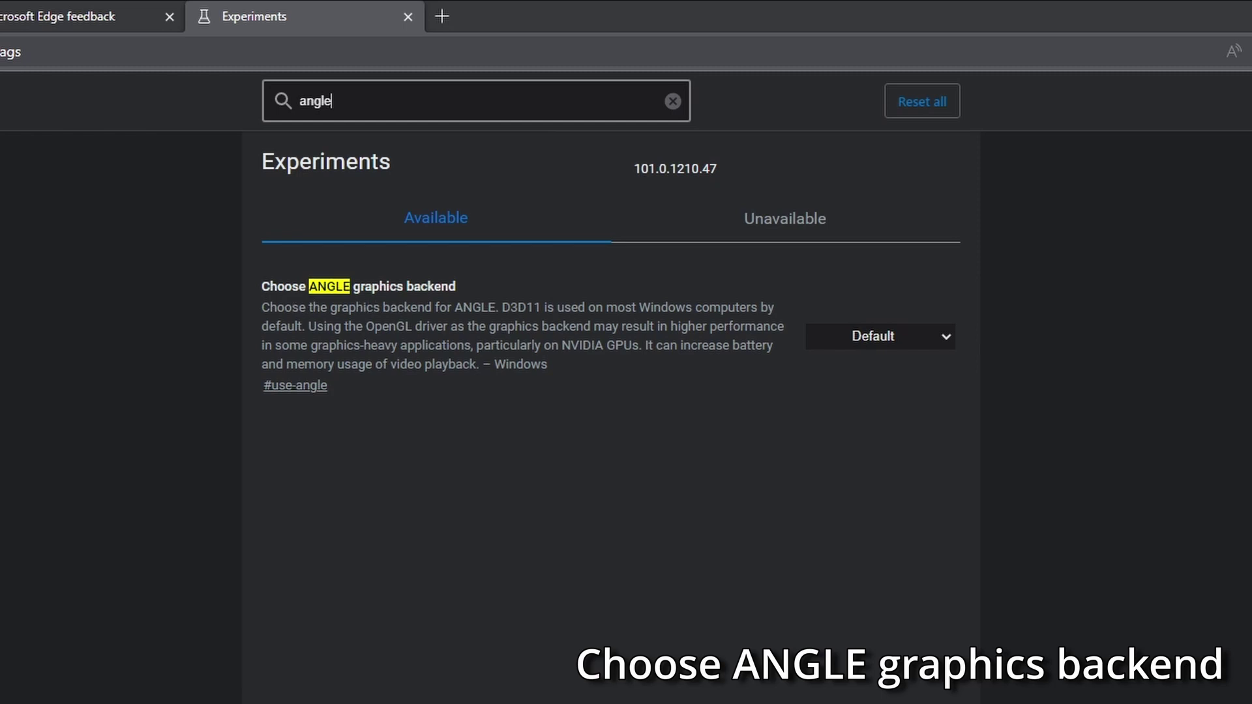
pyautogui.click(925, 330)
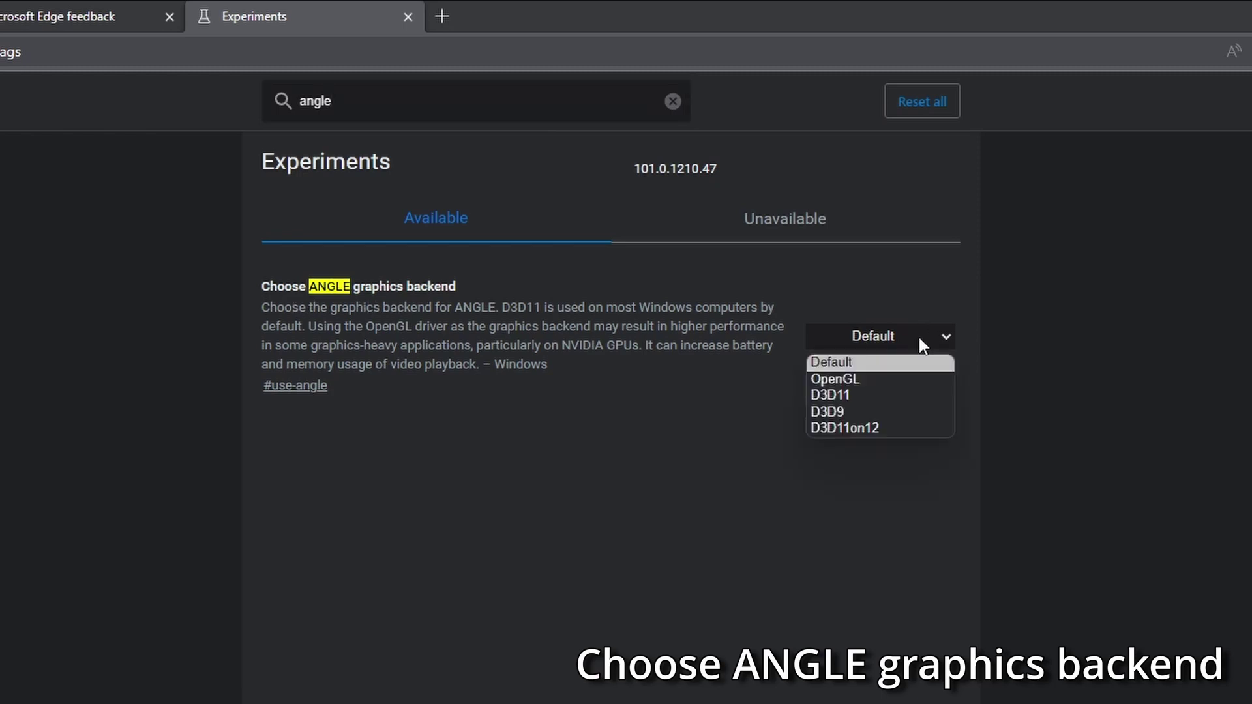
pyautogui.click(843, 428)
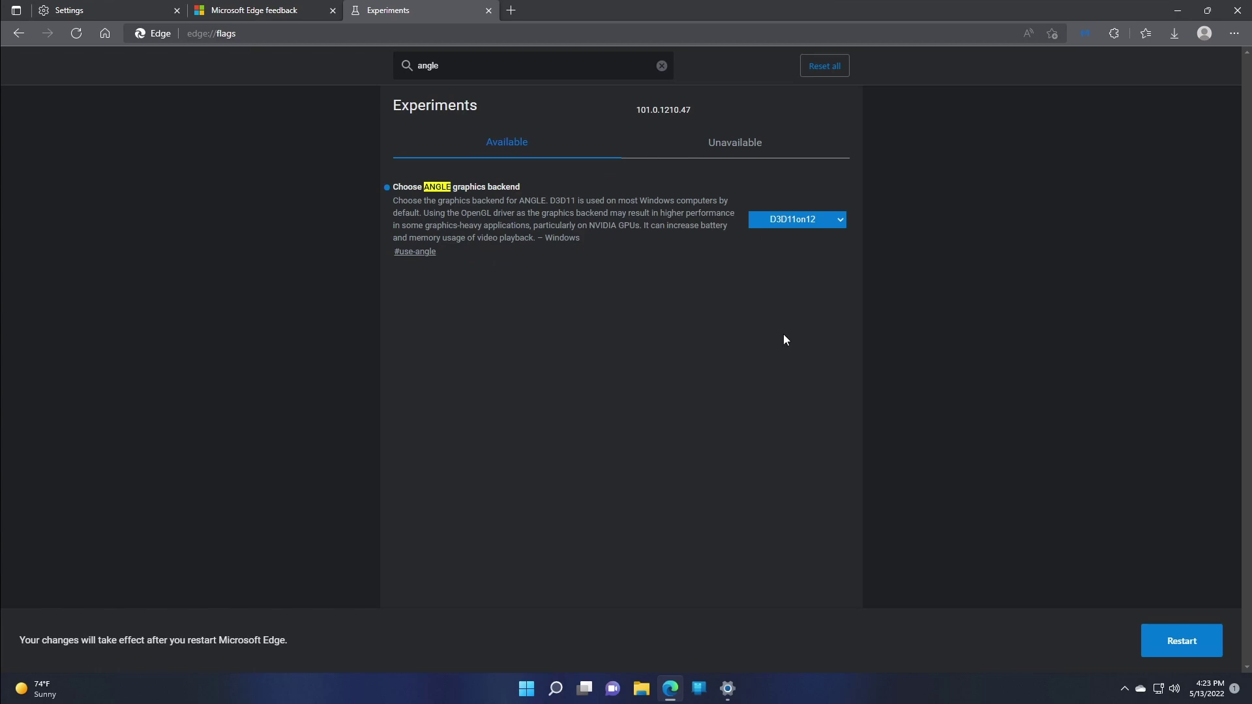
pyautogui.click(1167, 641)
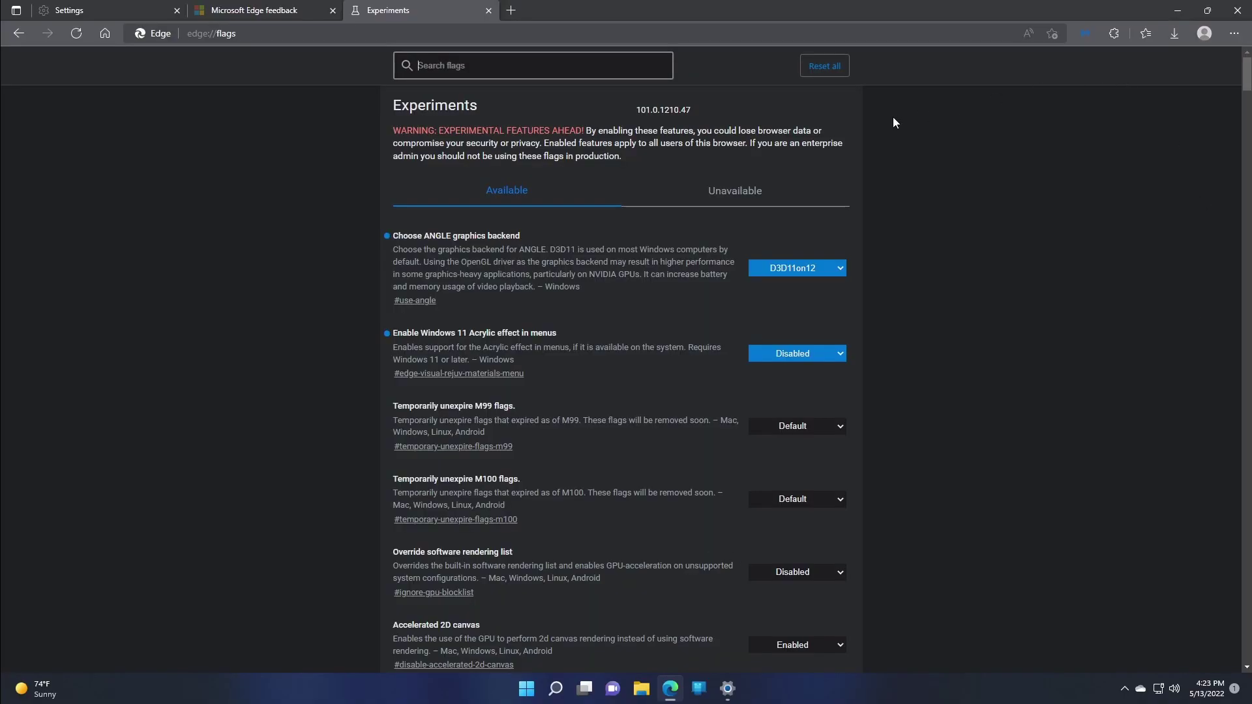
# - Check the Extensions menu's look, then switch to the feedback tab and open the main menu
pyautogui.click(1114, 34)
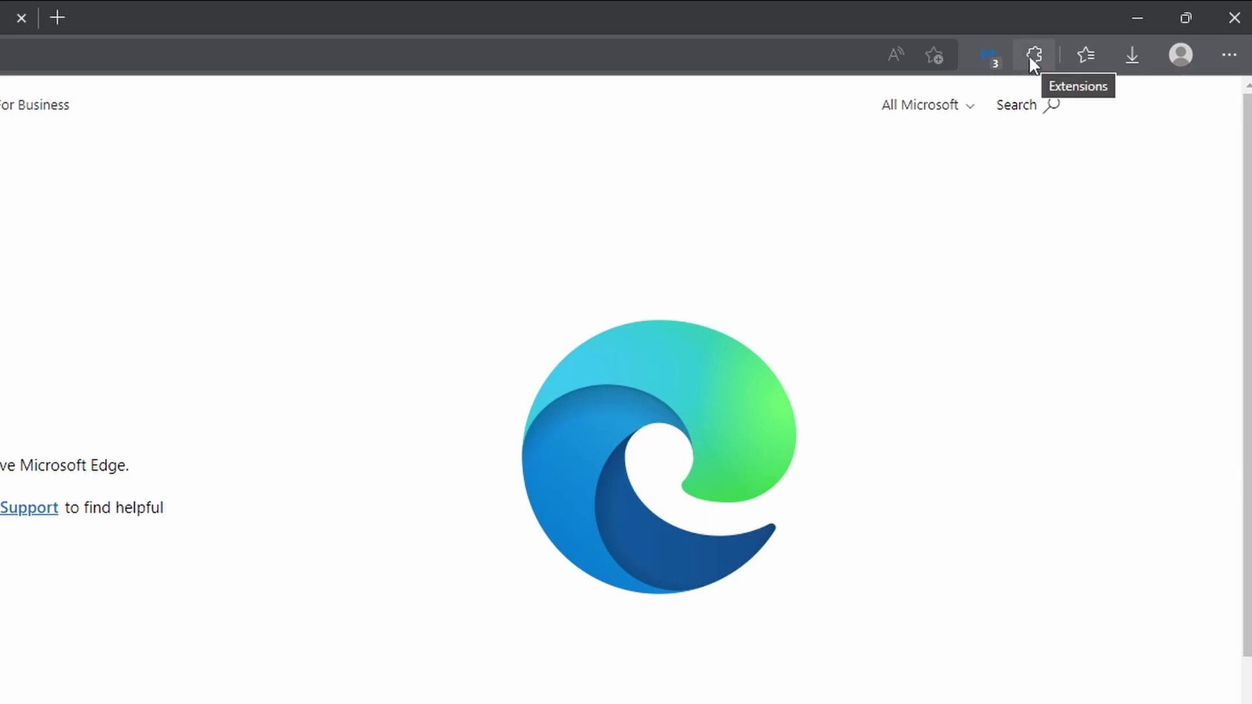
pyautogui.click(1033, 56)
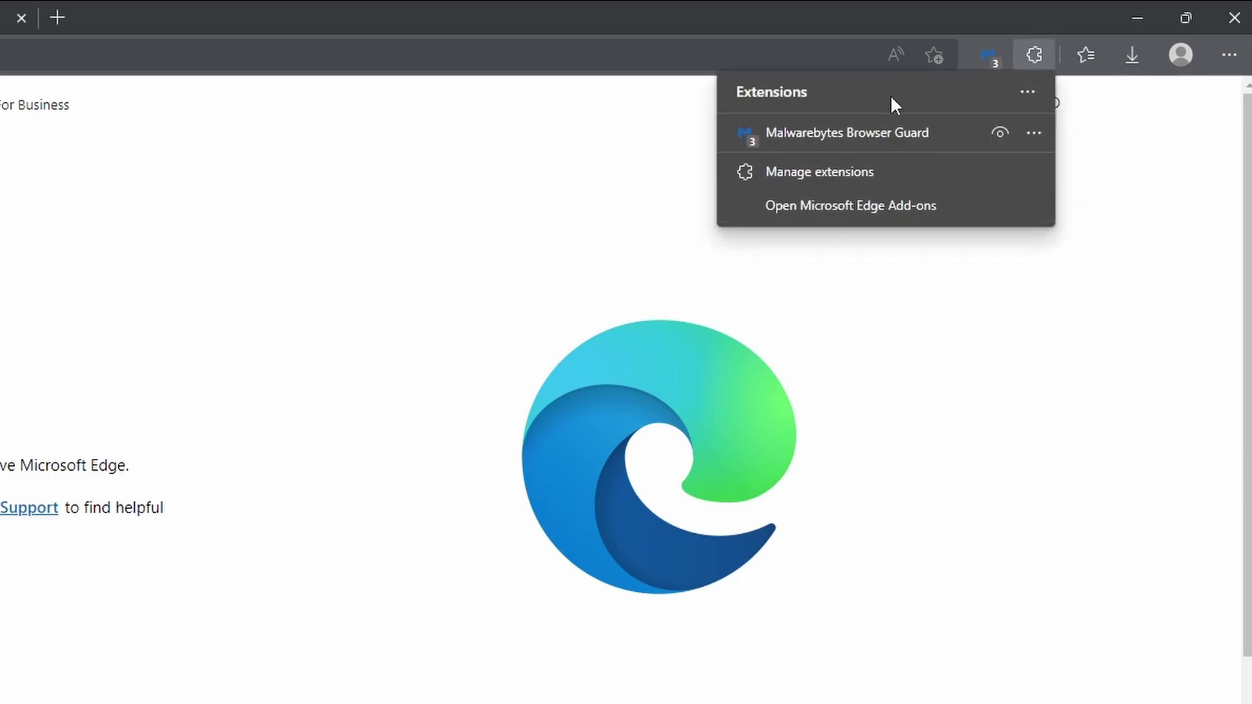
pyautogui.press('Escape')
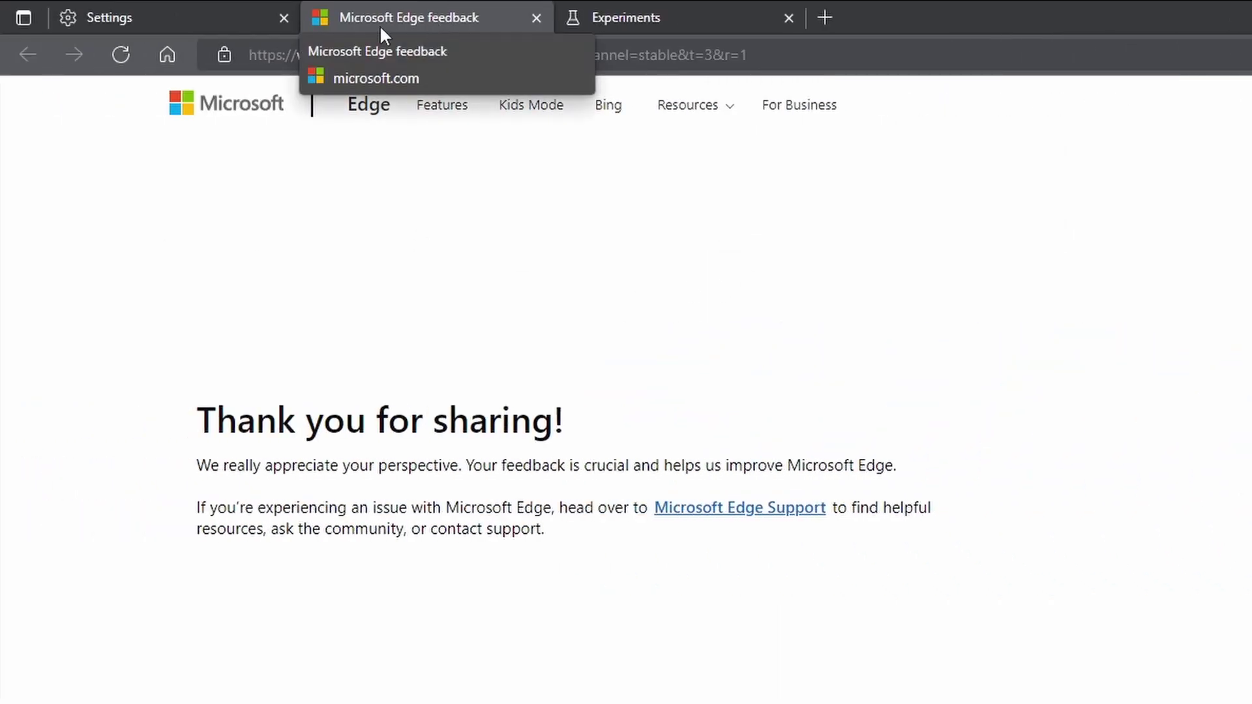
pyautogui.click(380, 30)
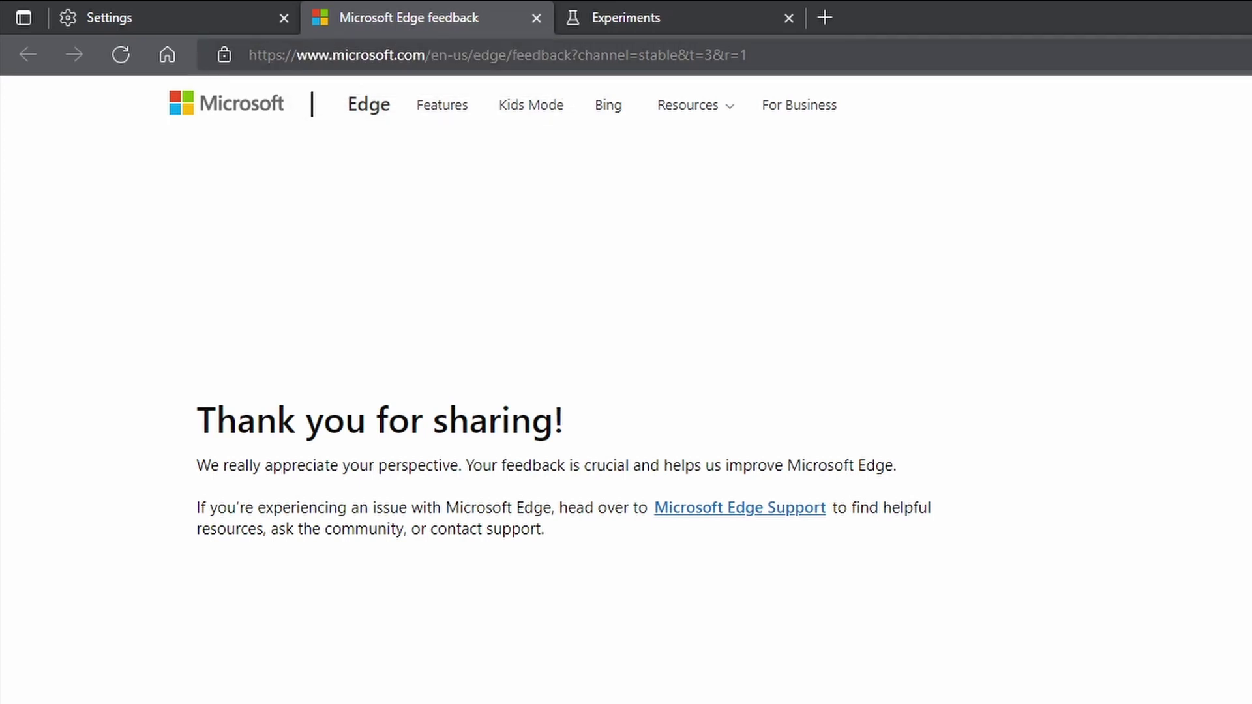
pyautogui.click(1221, 55)
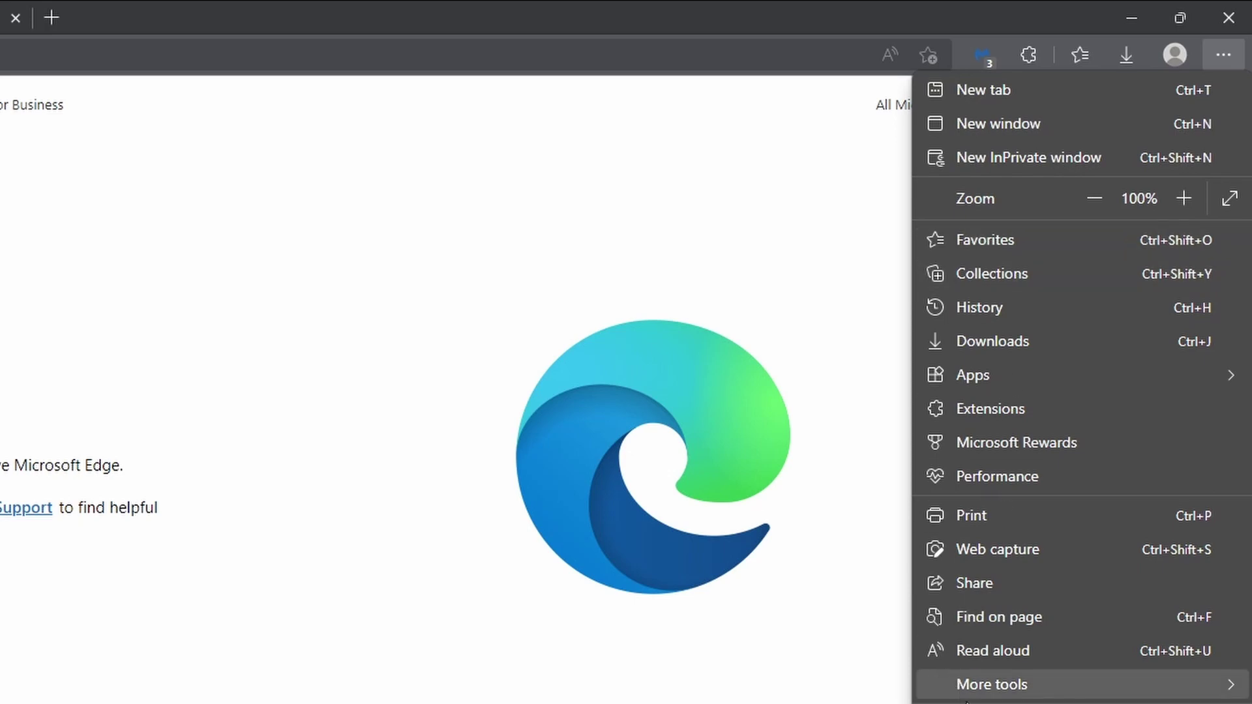
pyautogui.click(1109, 539)
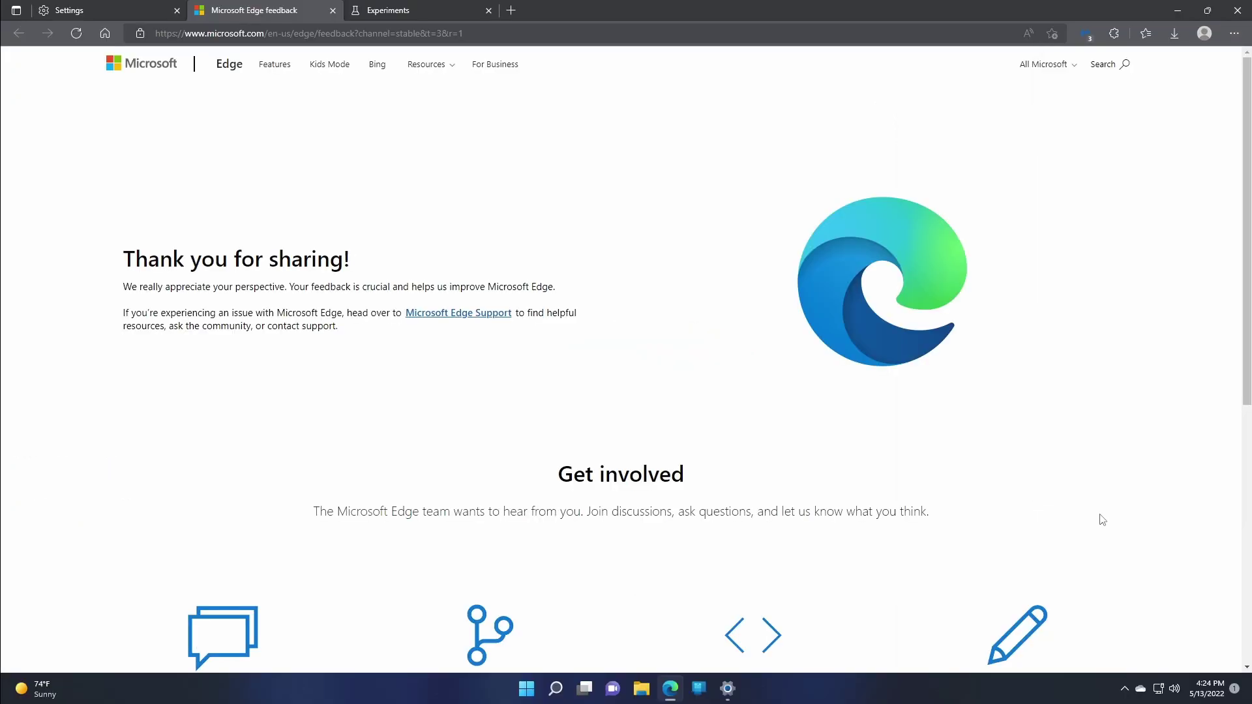